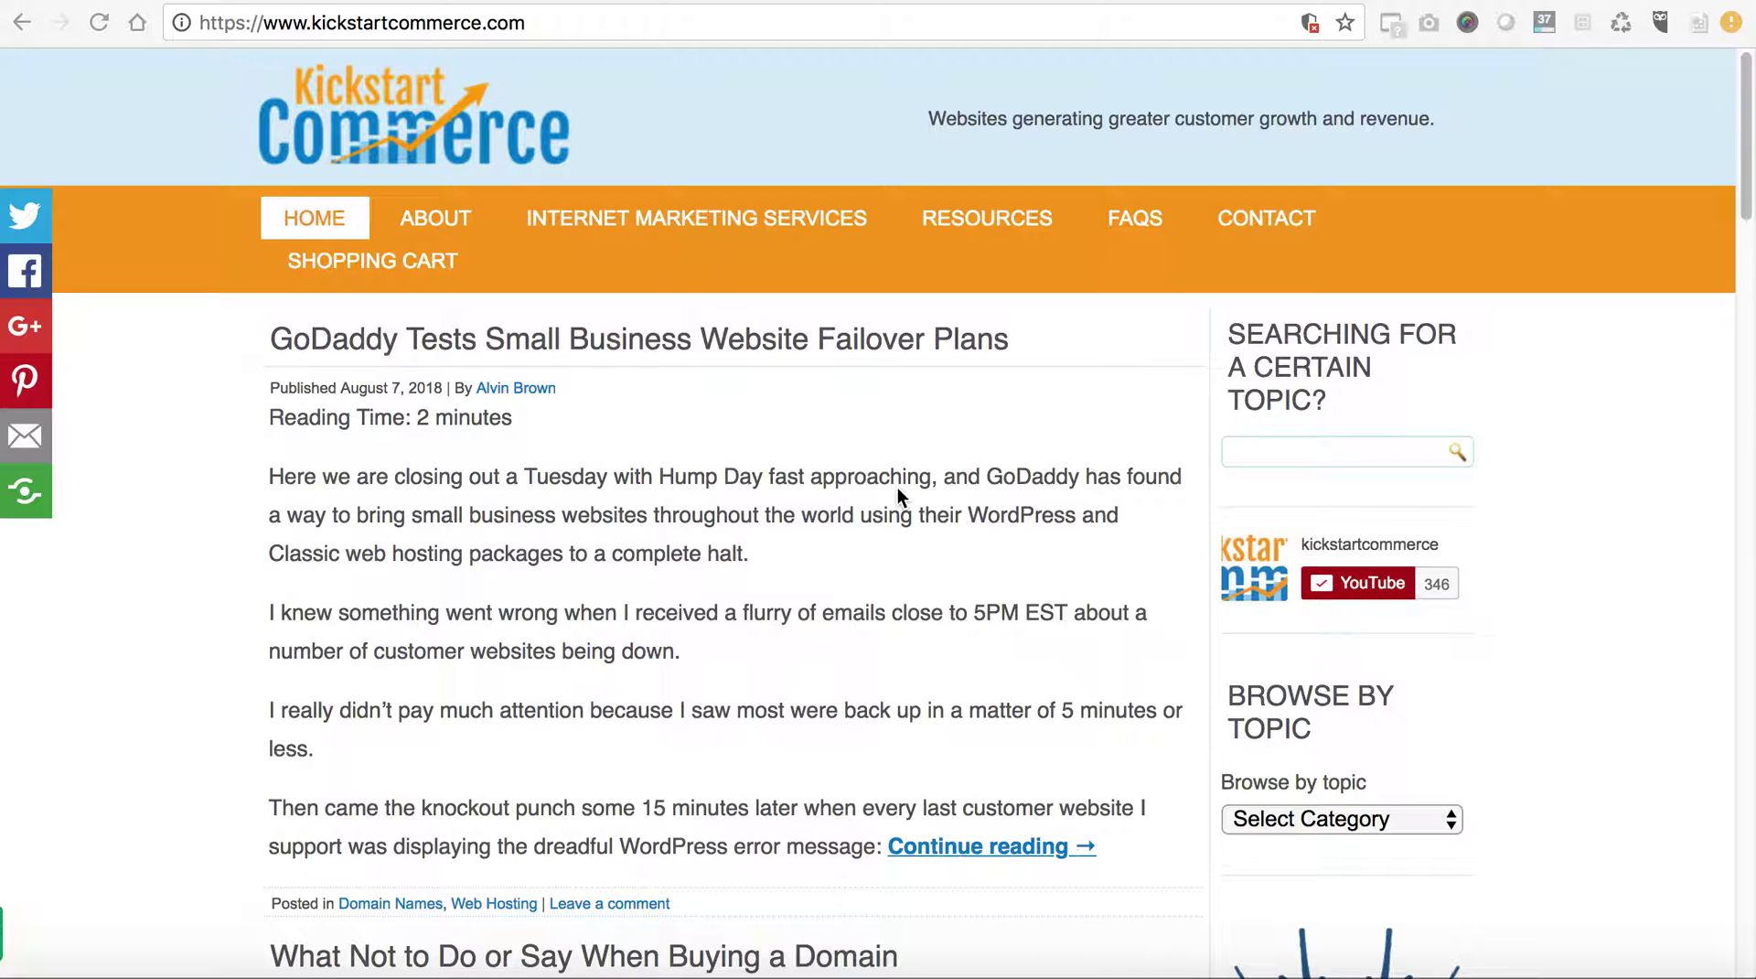
- Bring up the Web Search infringement notice page, check its address, and scroll through the blank form
{"action": "left_click", "coordinate": [578, 0]}
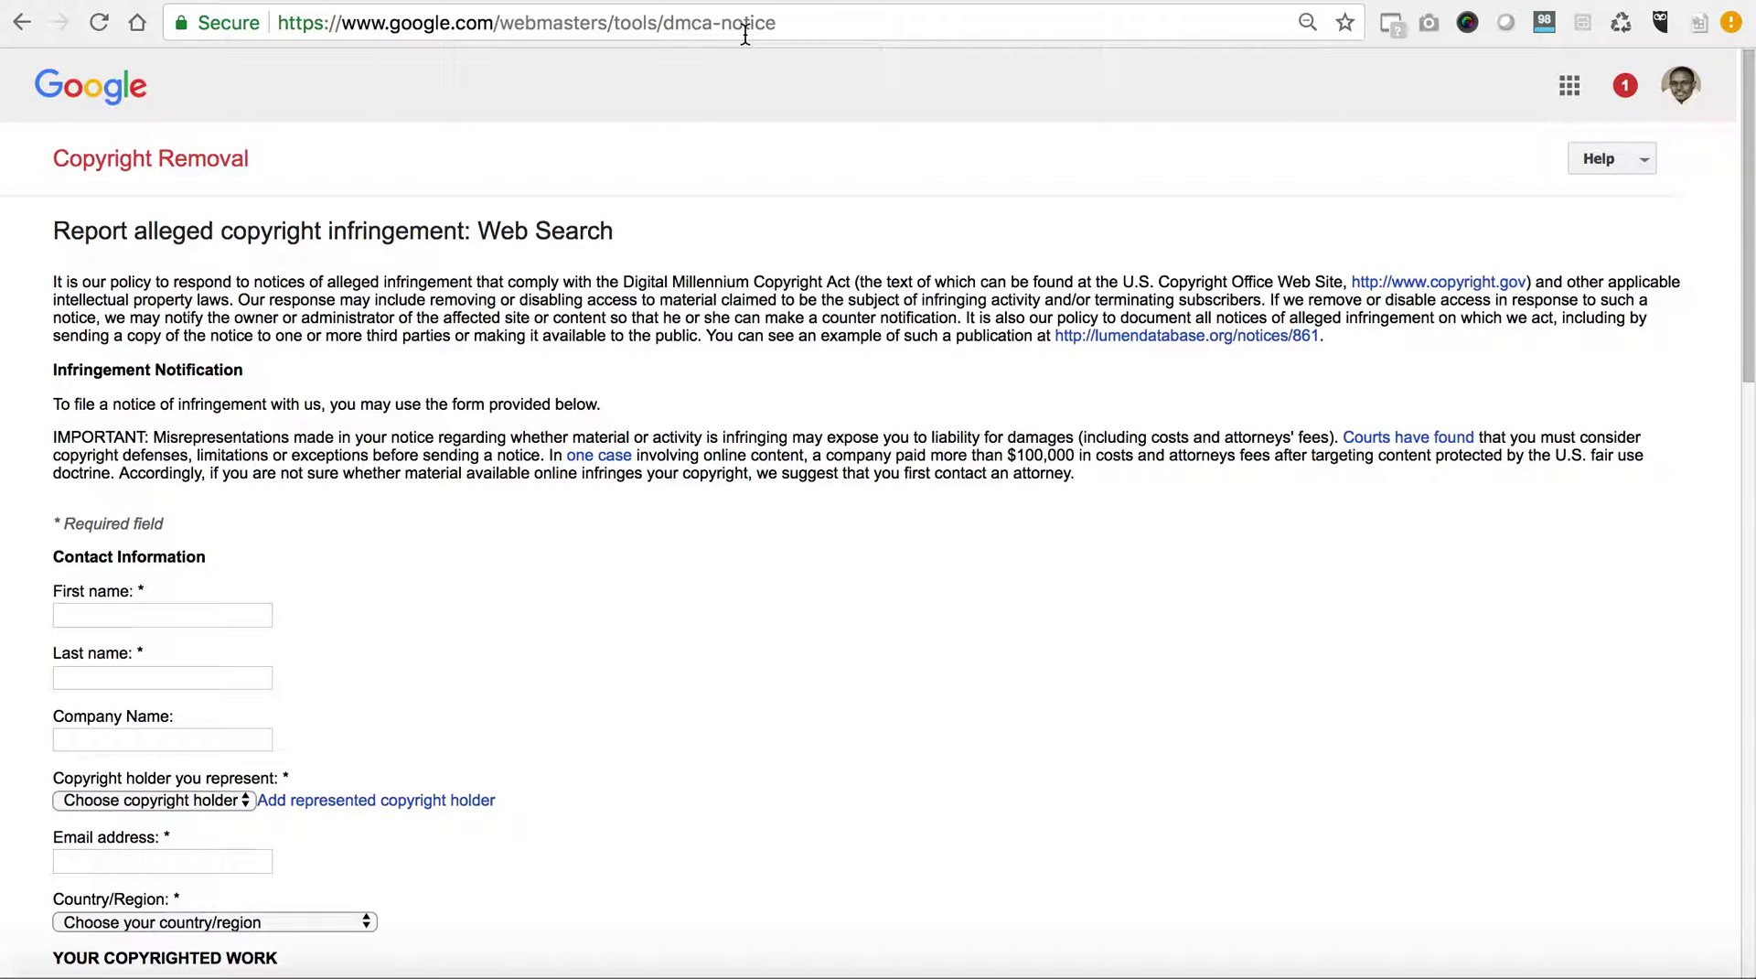
{"action": "left_click", "coordinate": [782, 28]}
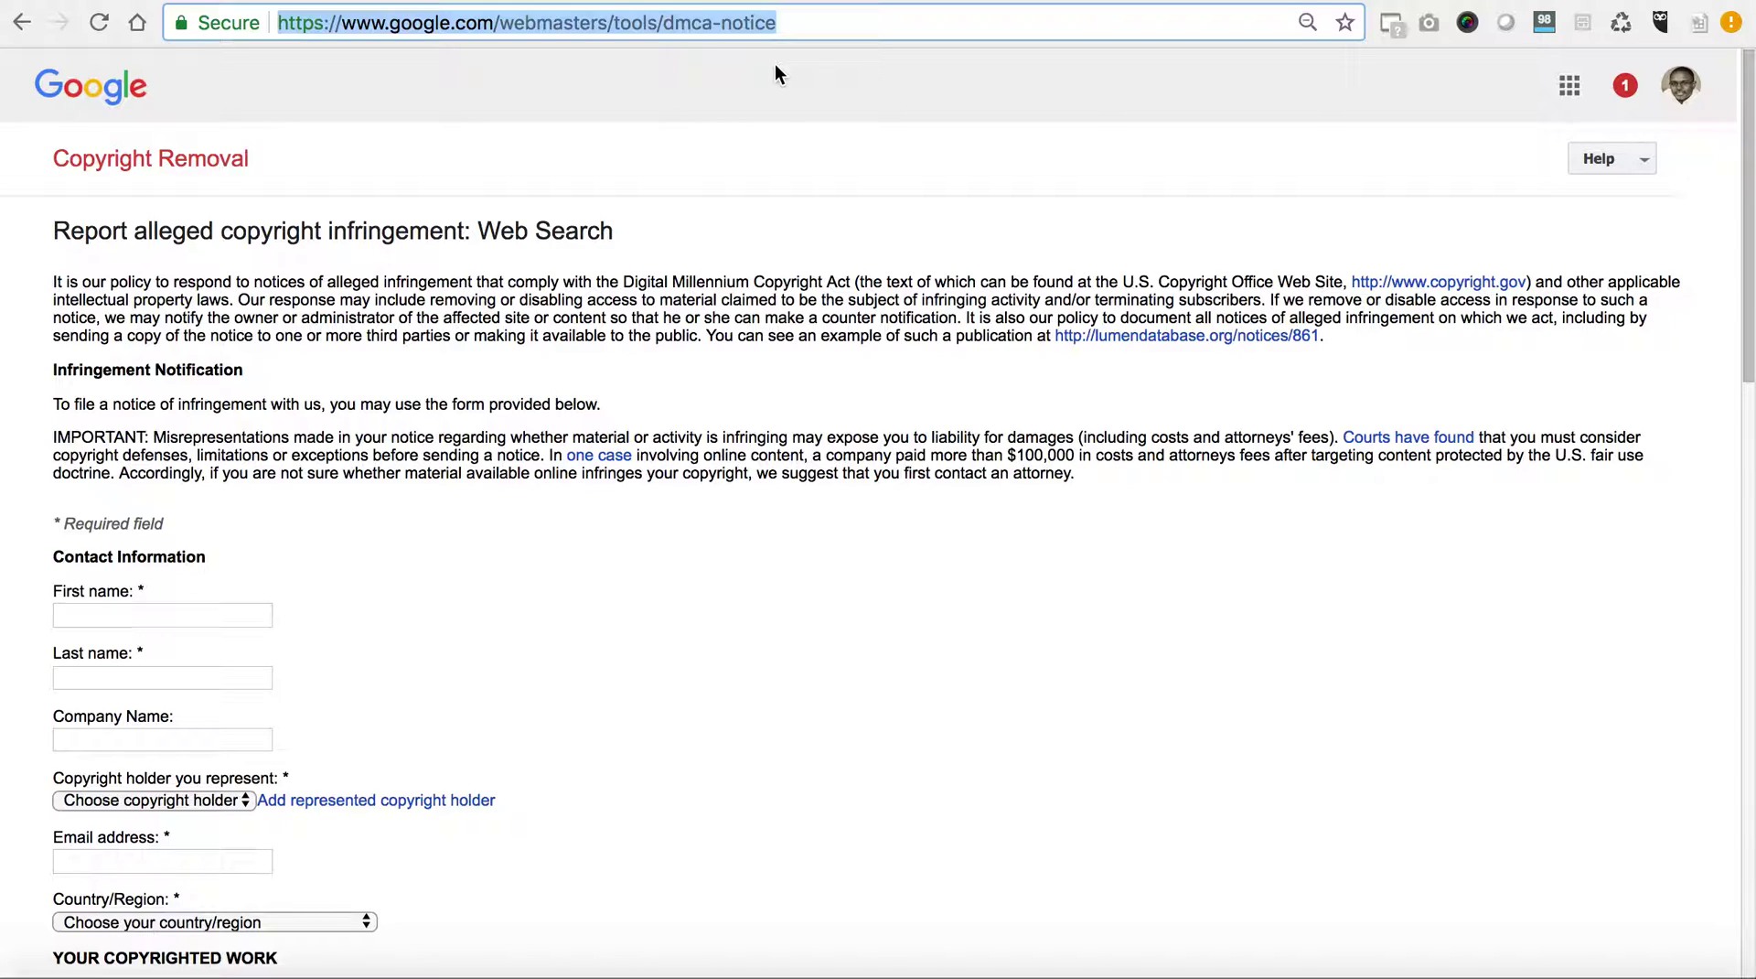
{"action": "left_click", "coordinate": [621, 119]}
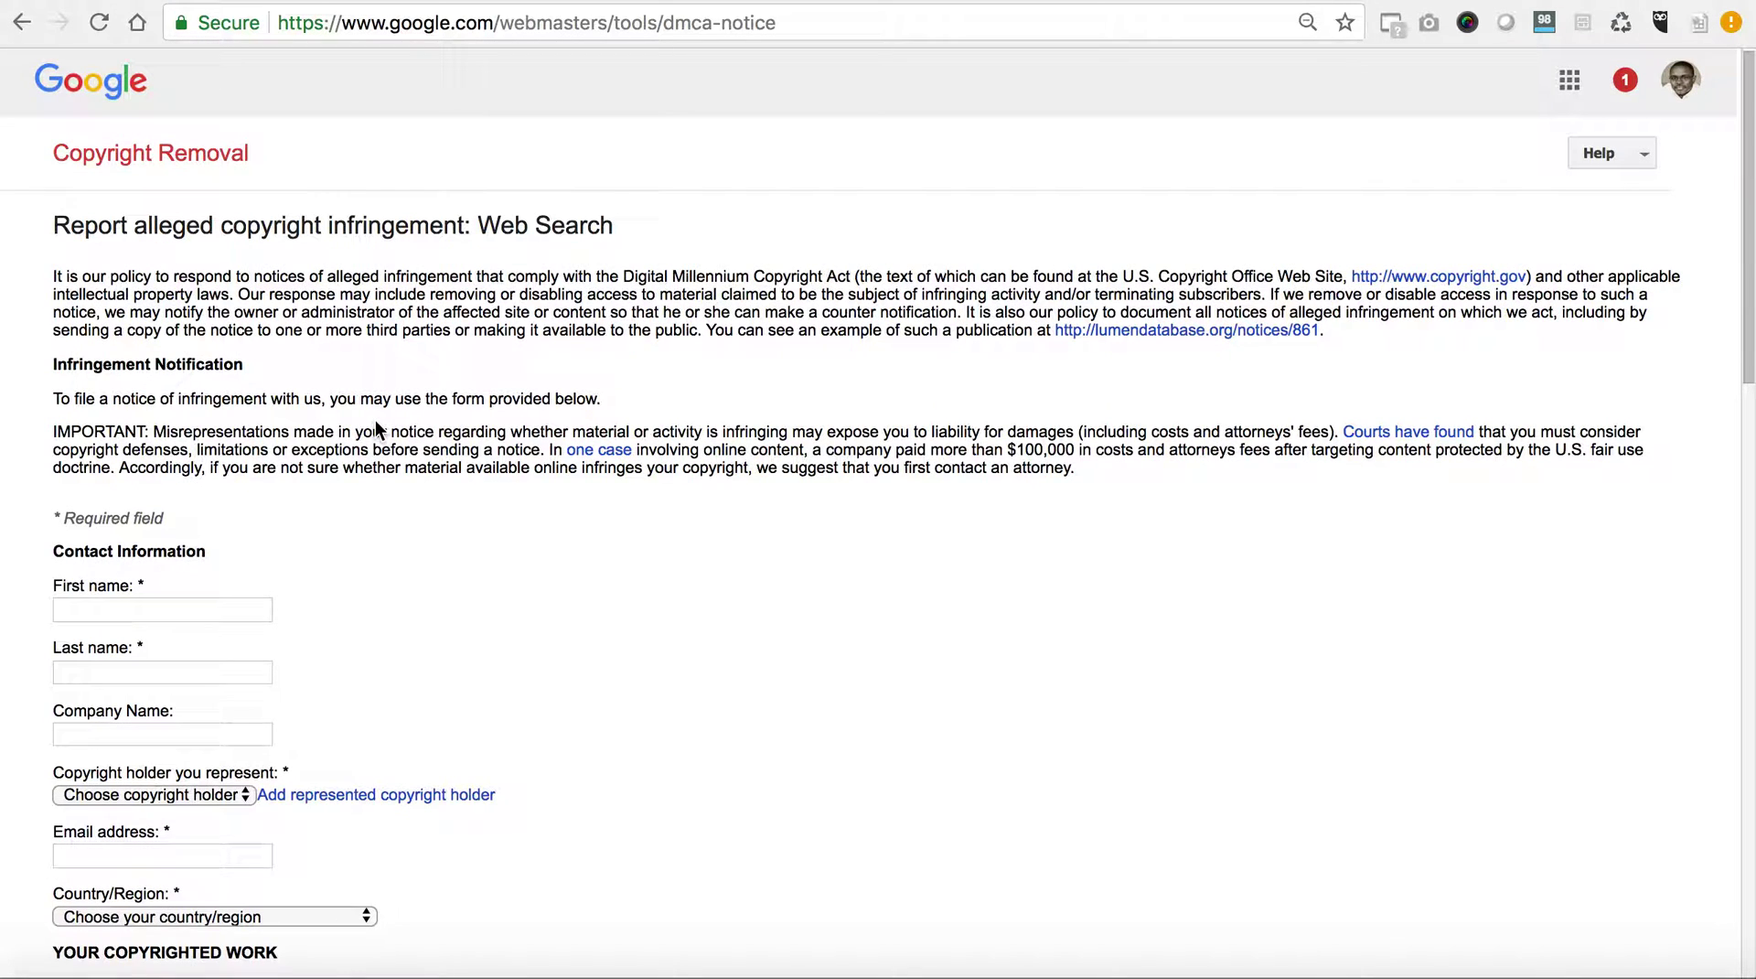
{"action": "scroll", "coordinate": [375, 420], "scroll_direction": "down", "scroll_amount": 1}
{"action": "scroll", "coordinate": [375, 420], "scroll_direction": "down", "scroll_amount": 2}
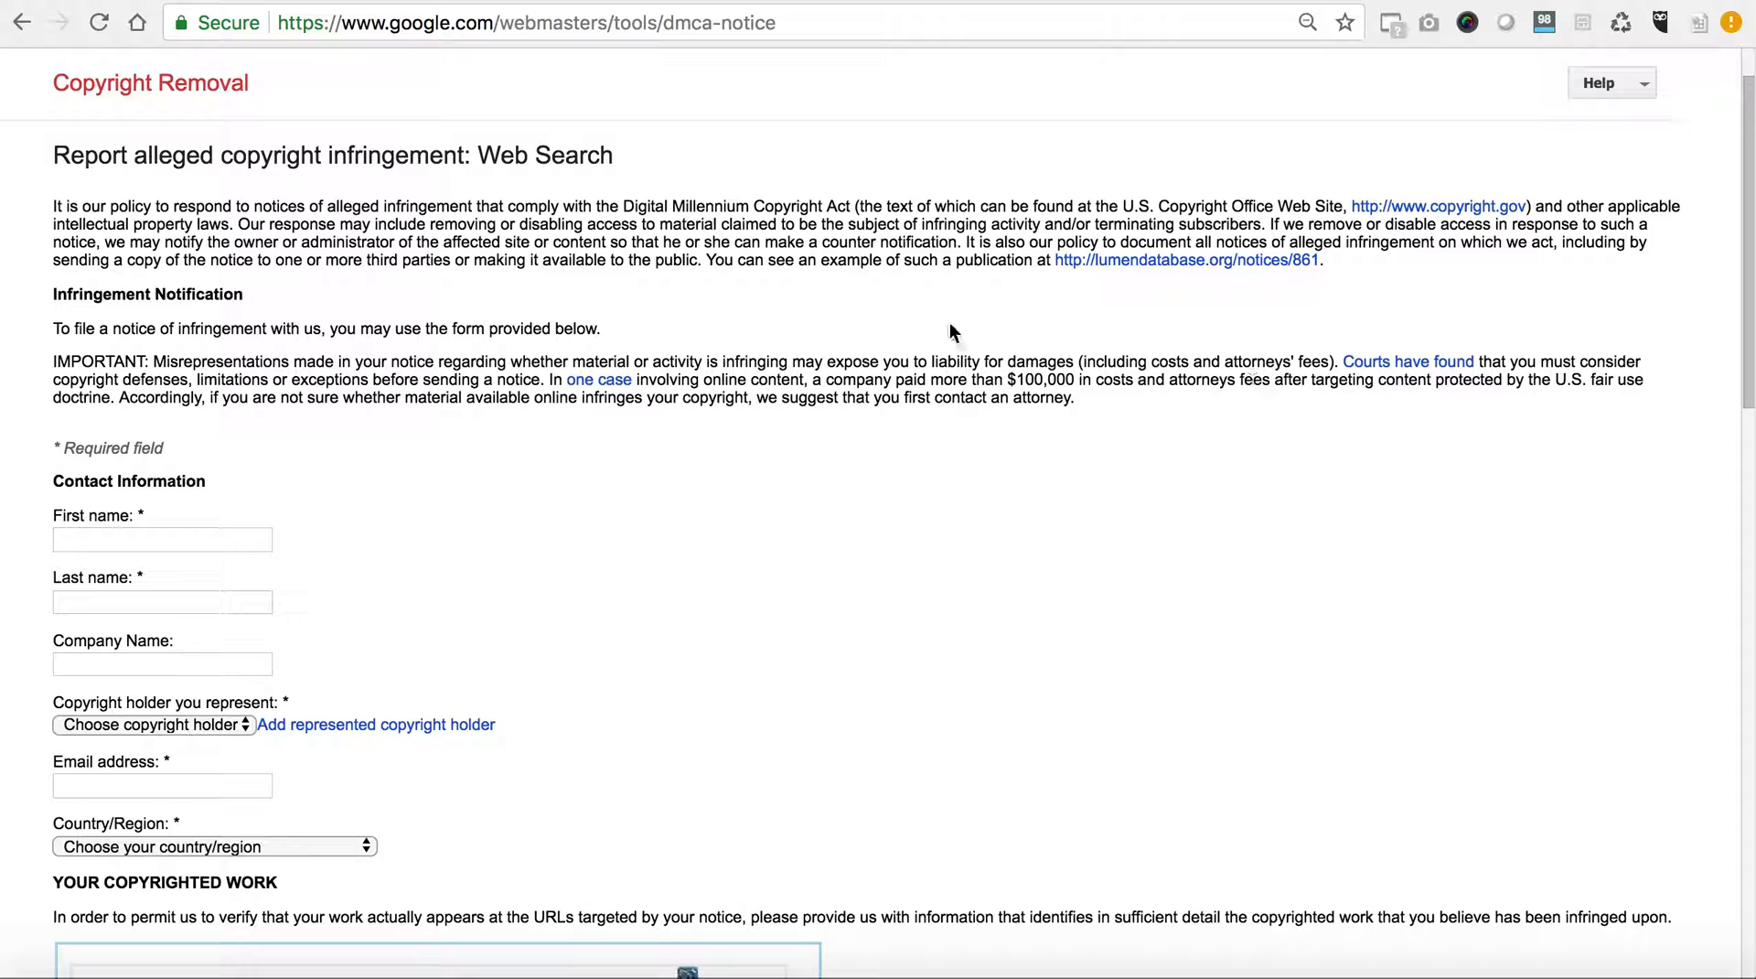
{"action": "scroll", "coordinate": [905, 404], "scroll_direction": "up", "scroll_amount": 1}
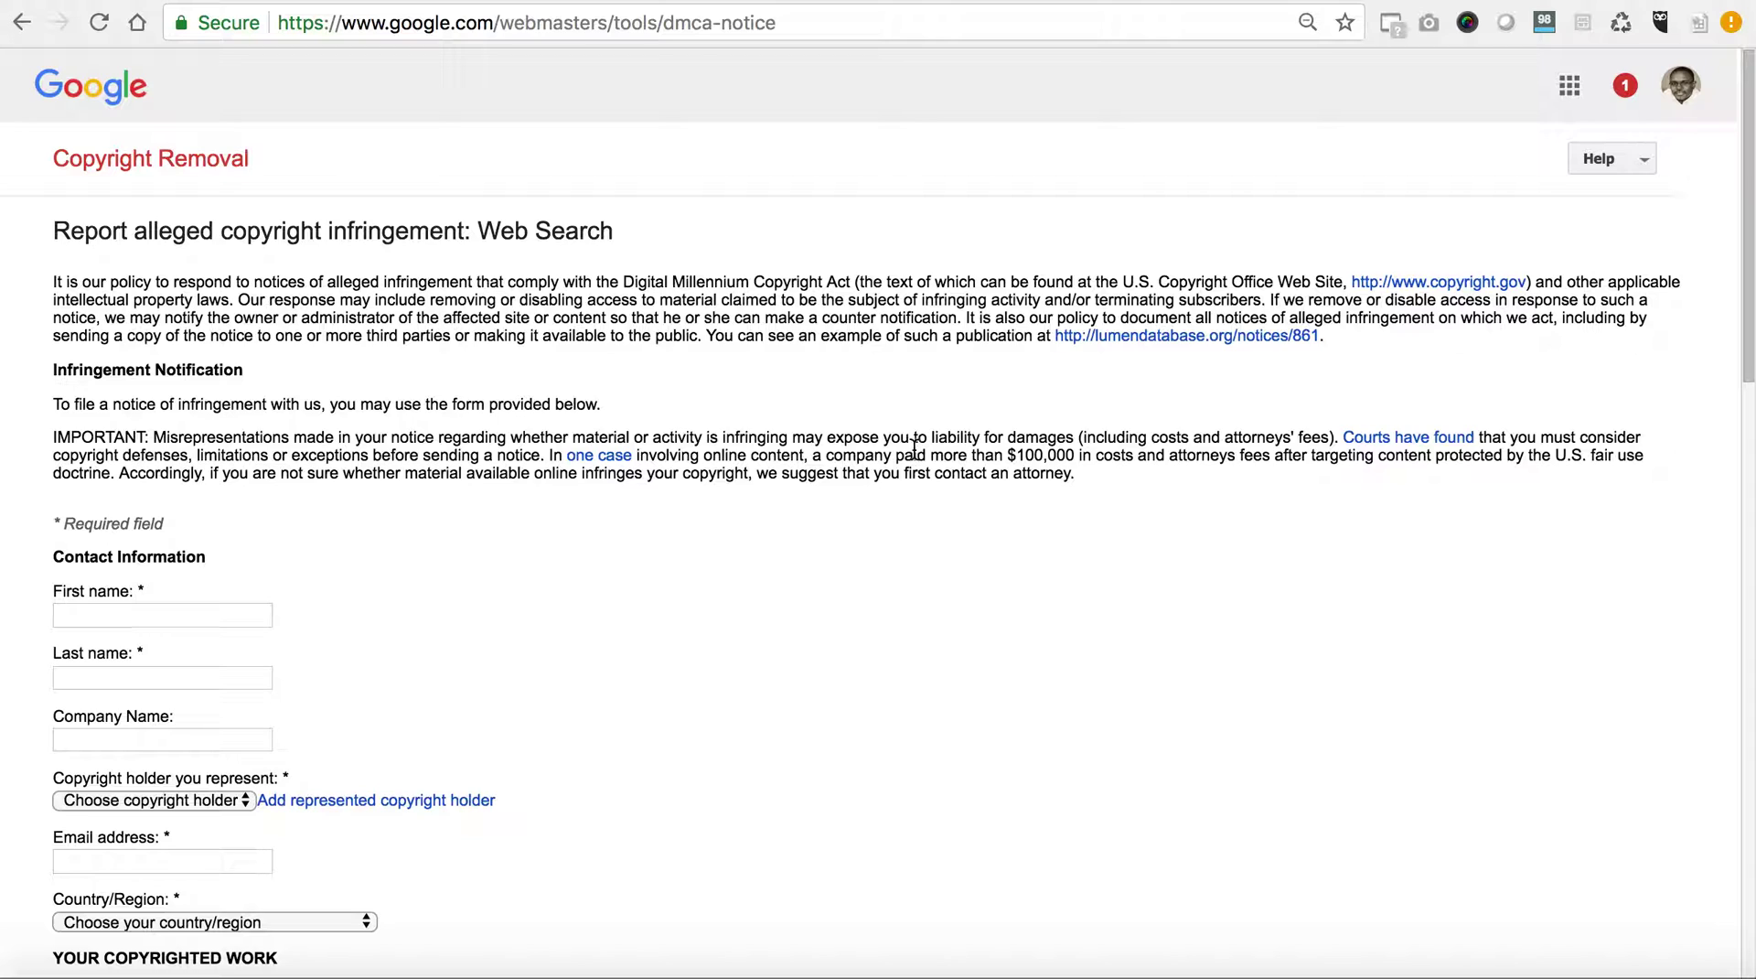
{"action": "scroll", "coordinate": [873, 519], "scroll_direction": "down", "scroll_amount": 5}
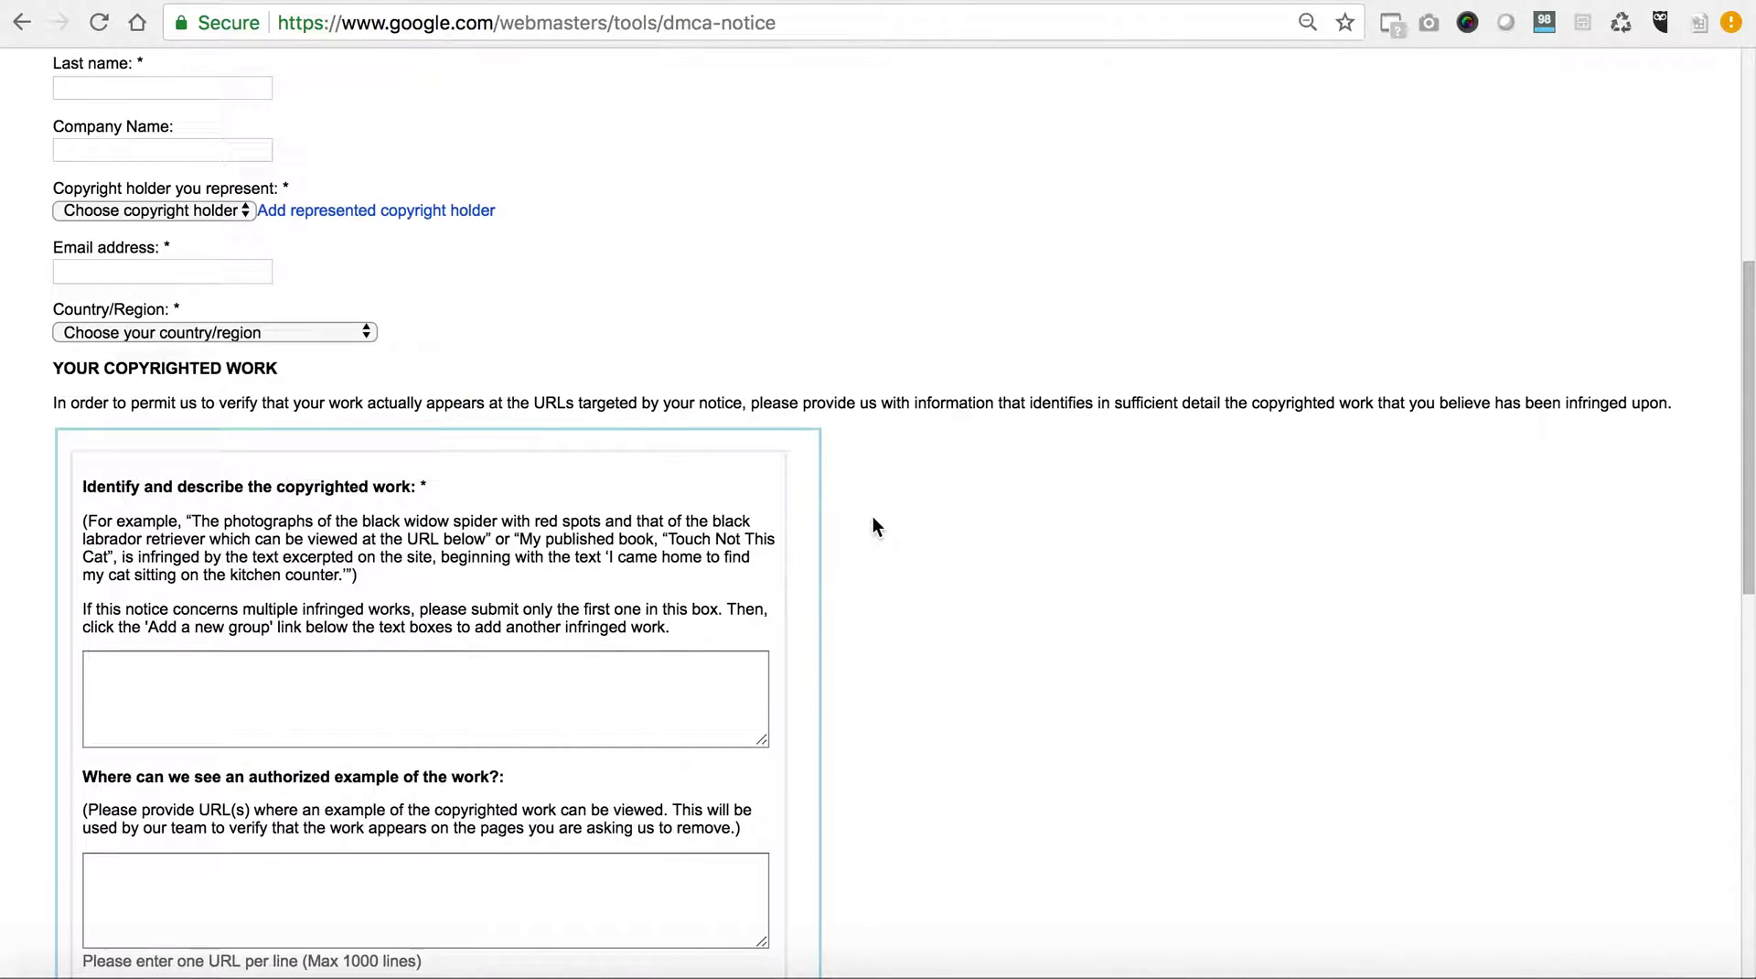
{"action": "scroll", "coordinate": [829, 497], "scroll_direction": "up", "scroll_amount": 4}
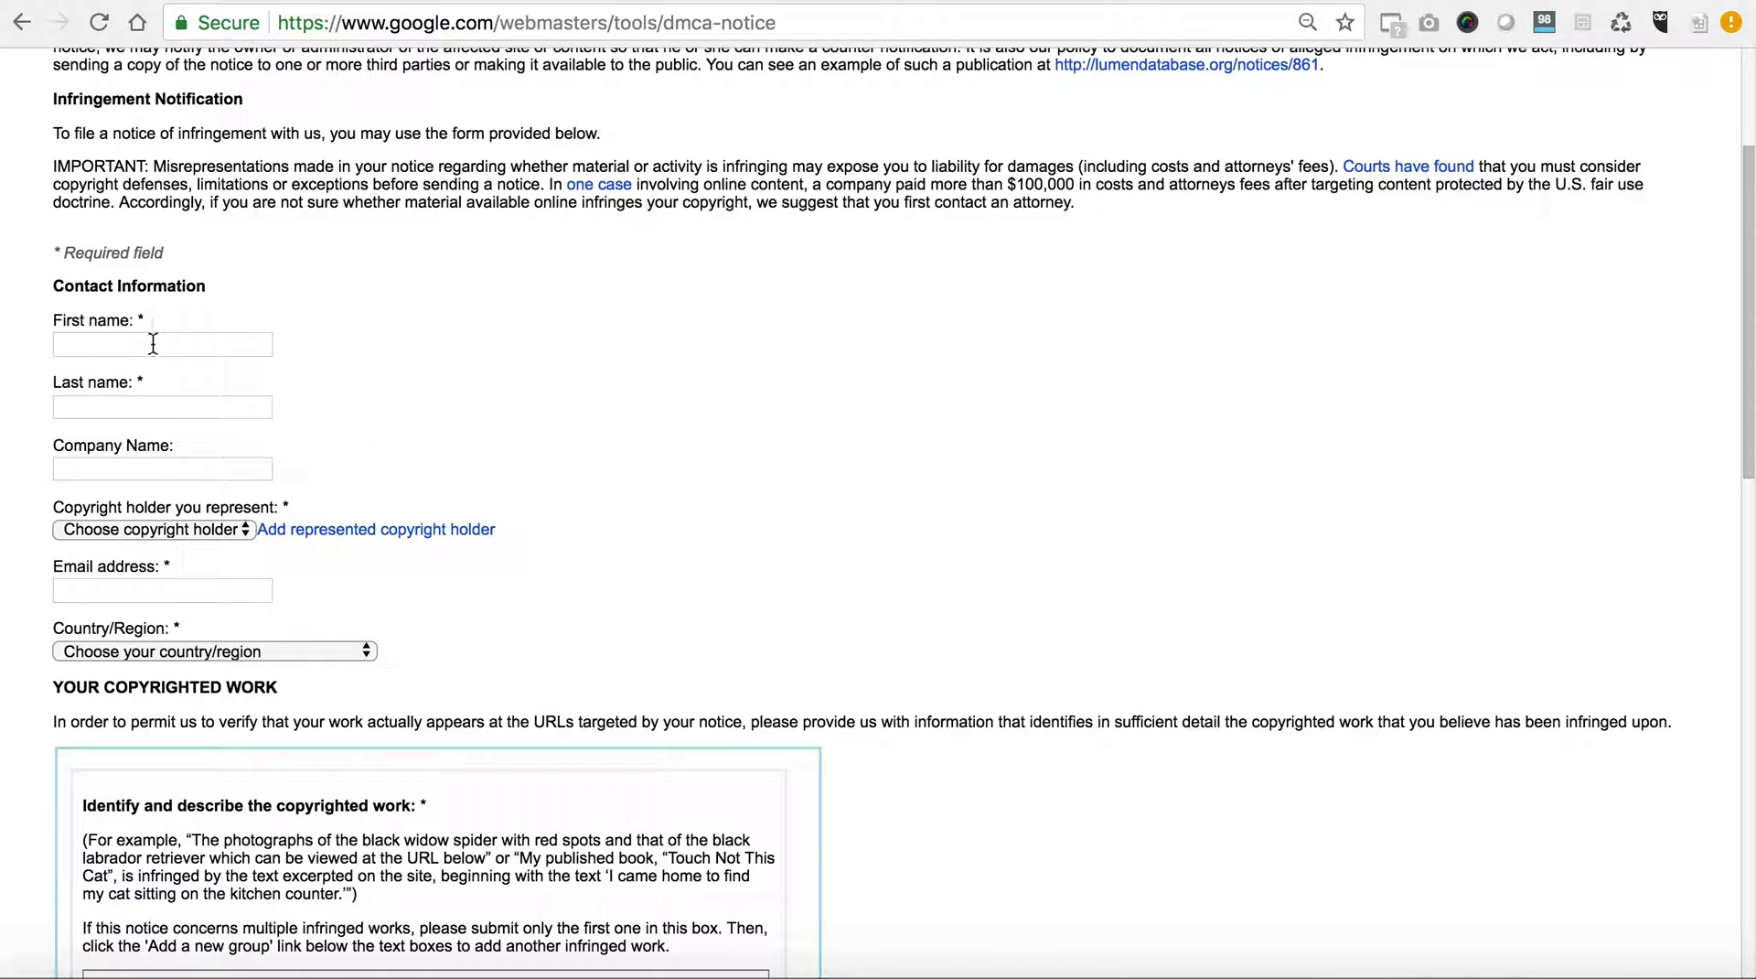
{"action": "left_click", "coordinate": [174, 528]}
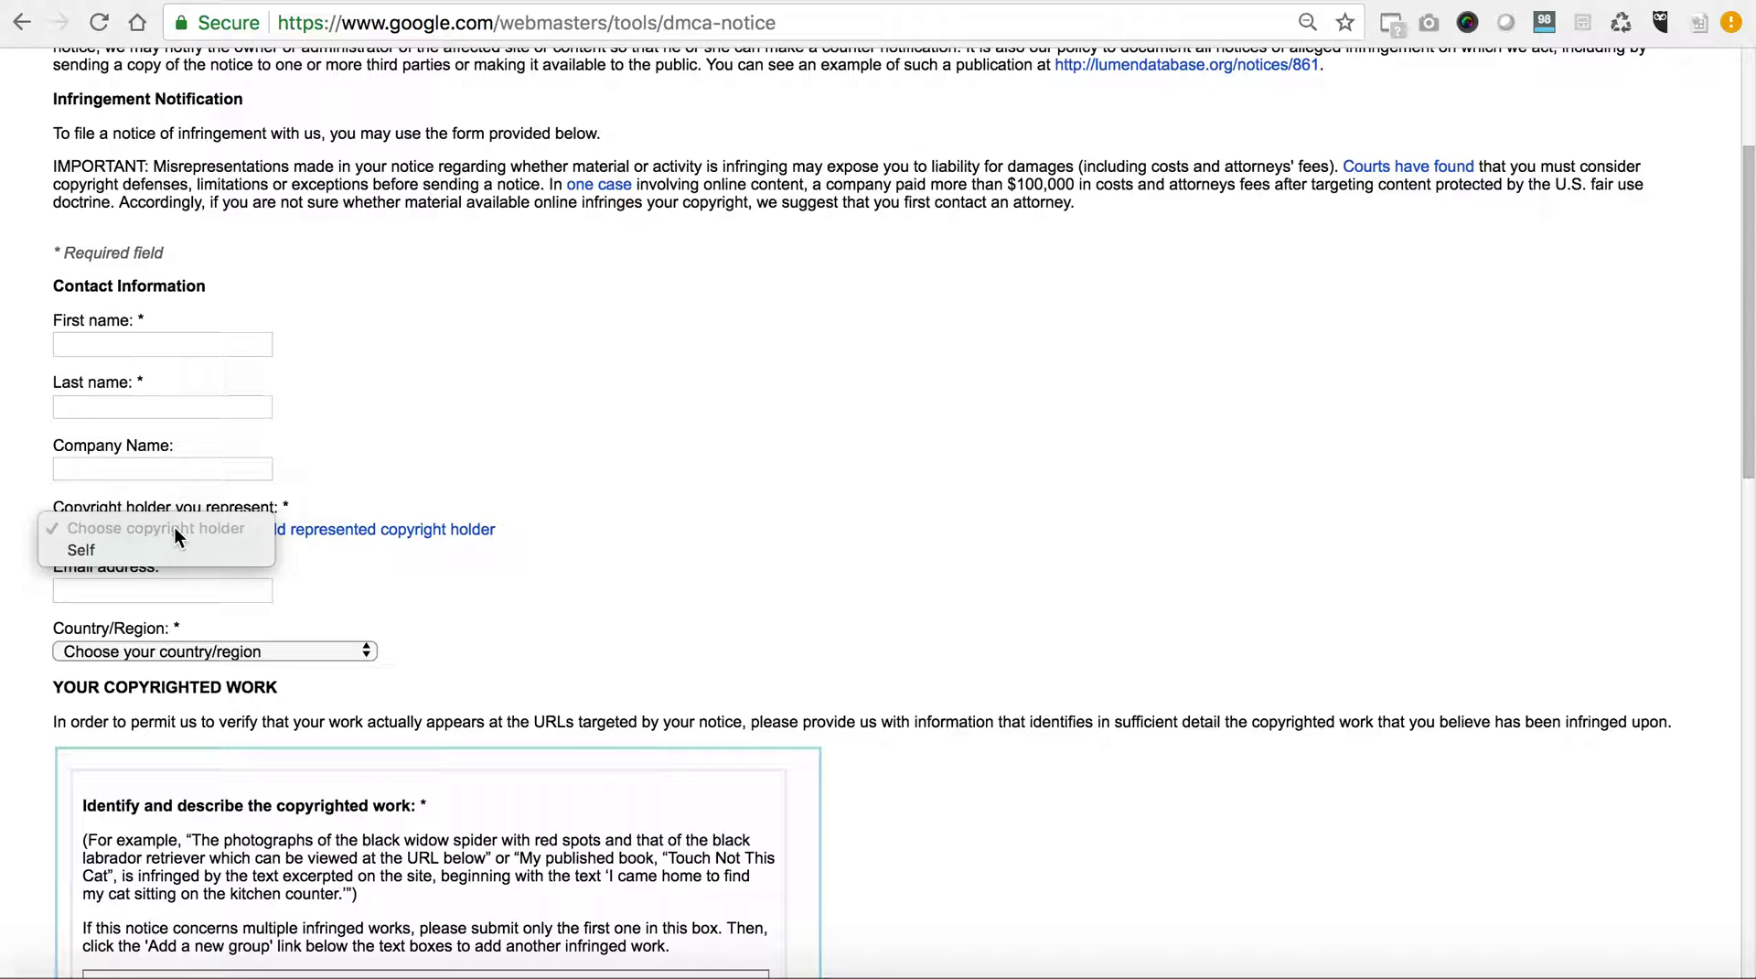
{"action": "left_click", "coordinate": [474, 581]}
{"action": "scroll", "coordinate": [475, 582], "scroll_direction": "down", "scroll_amount": 1}
{"action": "scroll", "coordinate": [476, 585], "scroll_direction": "down", "scroll_amount": 3}
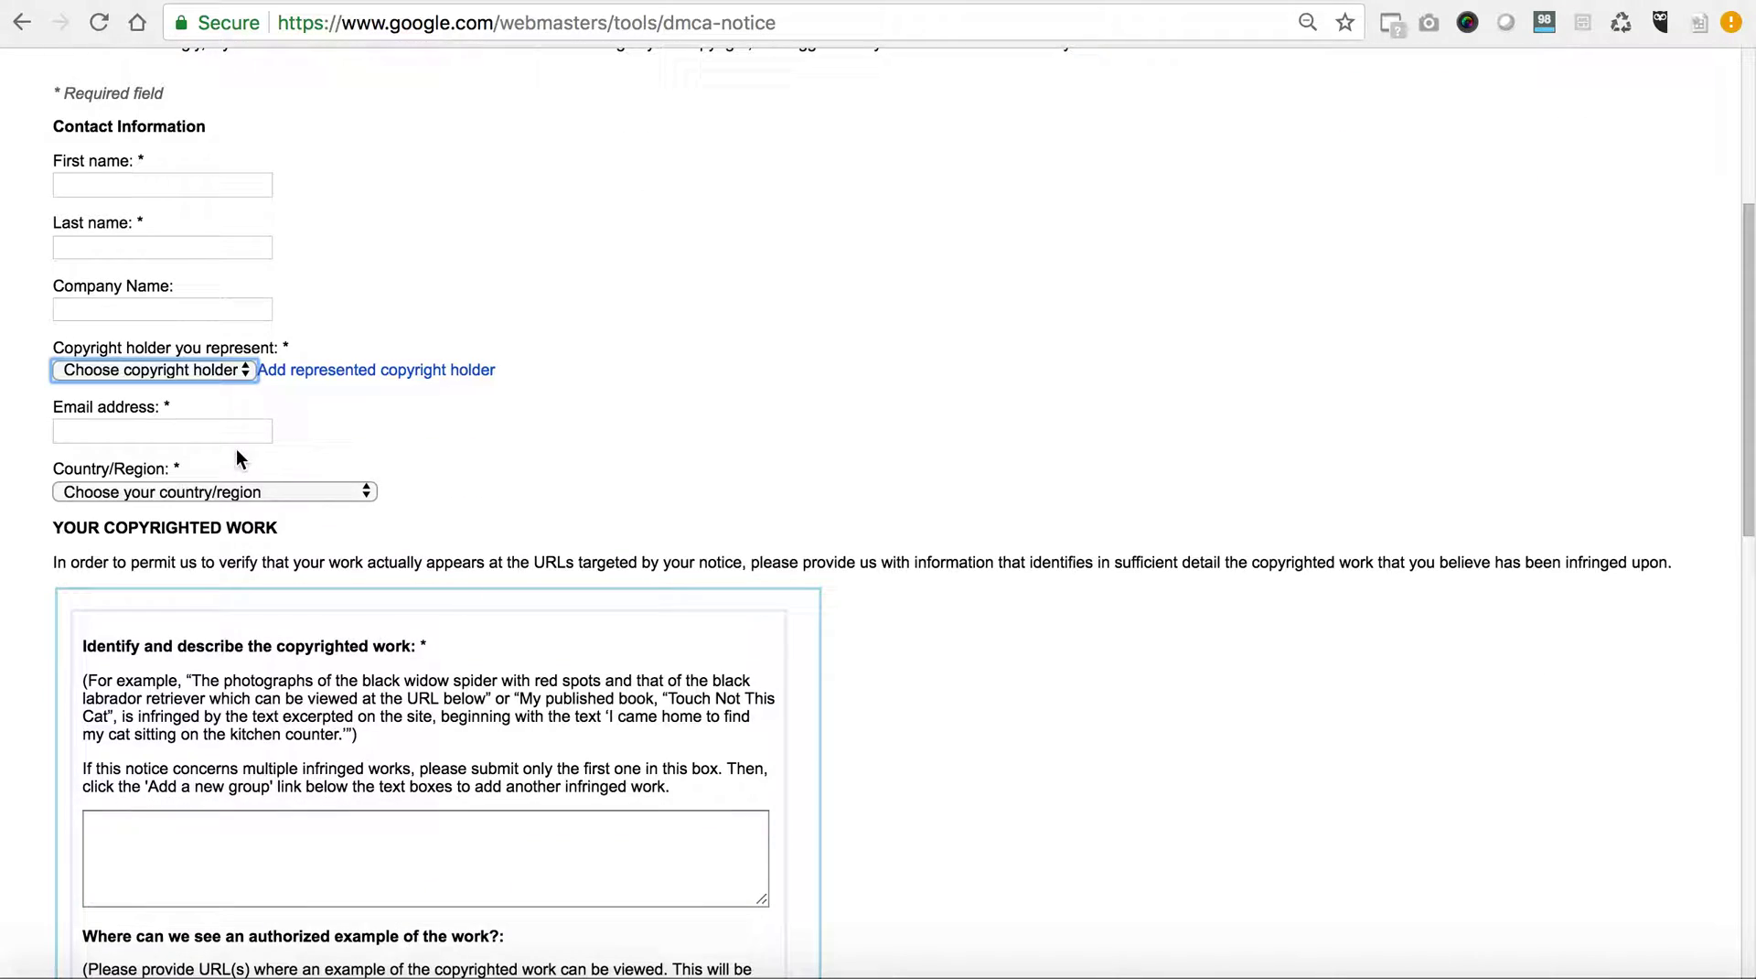
{"action": "scroll", "coordinate": [291, 548], "scroll_direction": "down", "scroll_amount": 5}
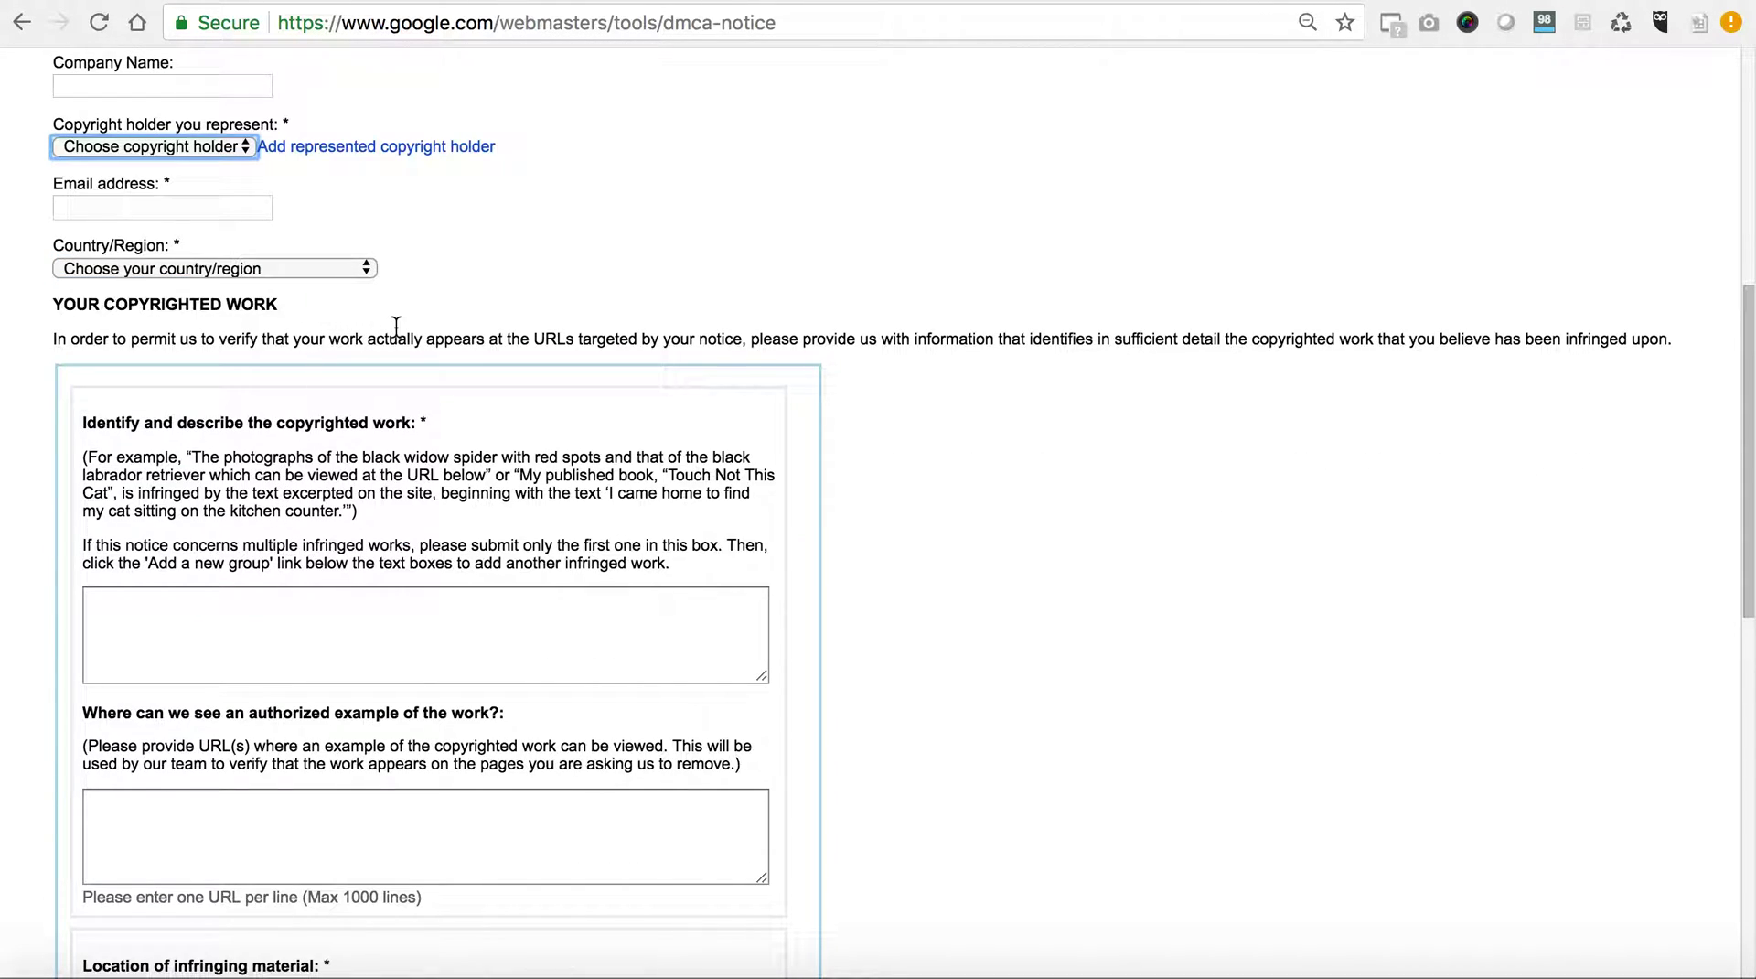
{"action": "scroll", "coordinate": [760, 399], "scroll_direction": "down", "scroll_amount": 5}
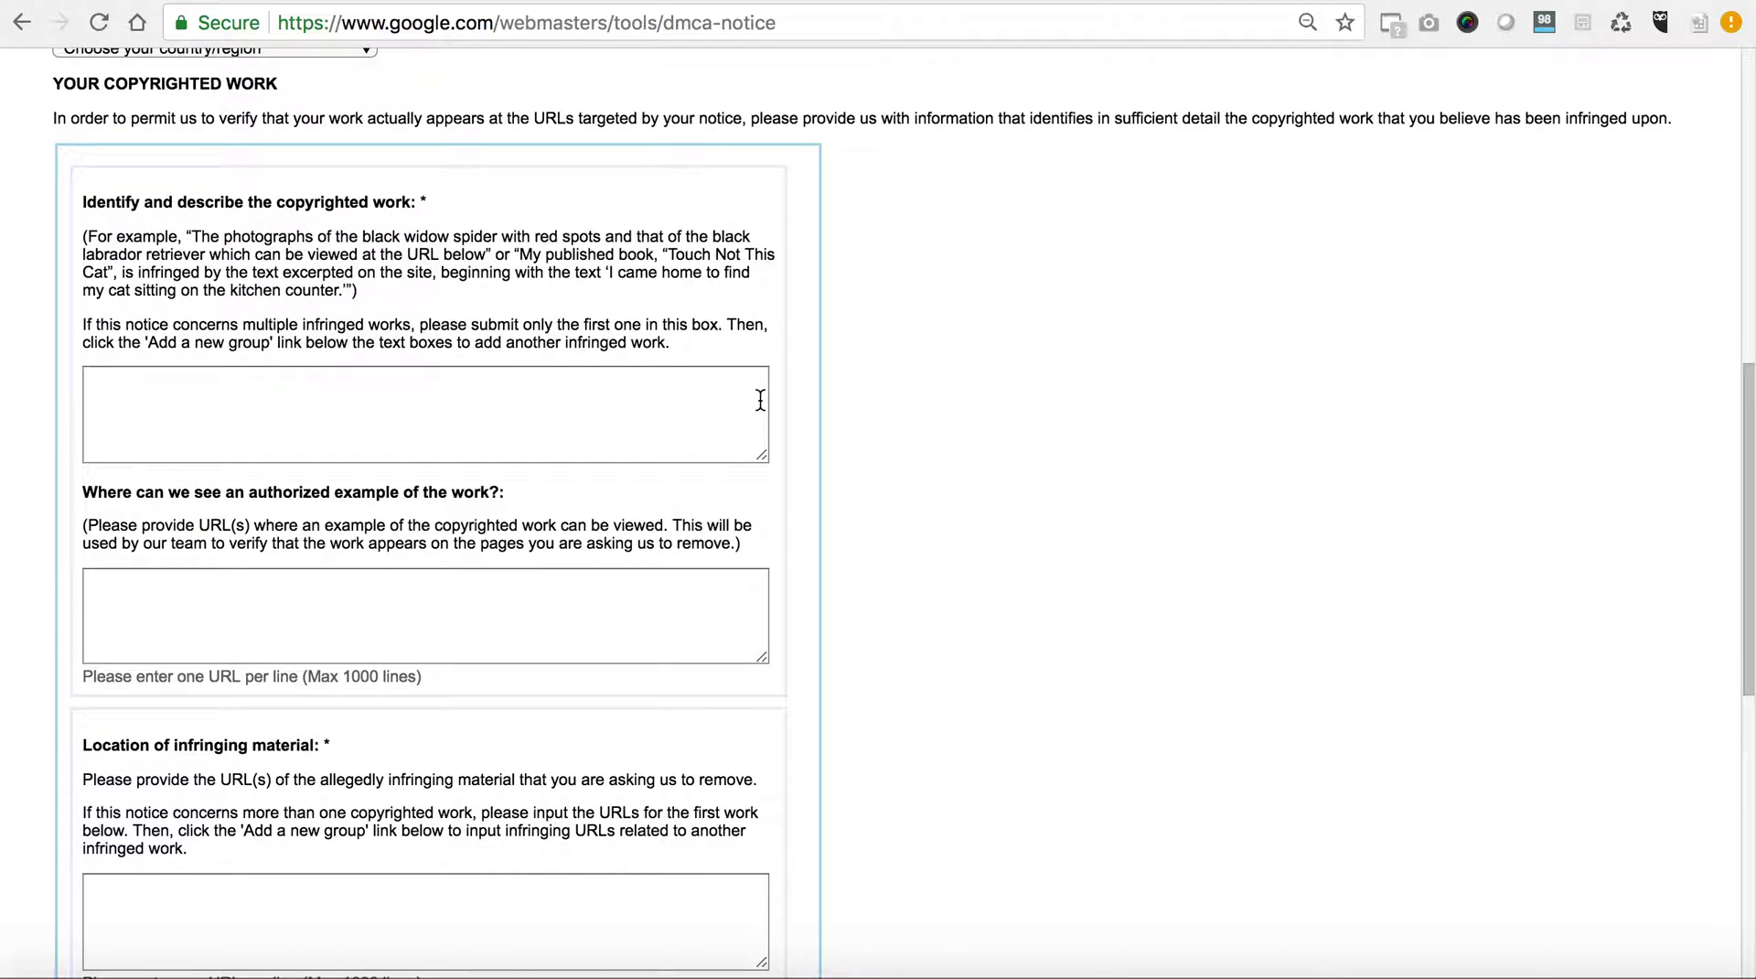
{"action": "scroll", "coordinate": [760, 400], "scroll_direction": "down", "scroll_amount": 1}
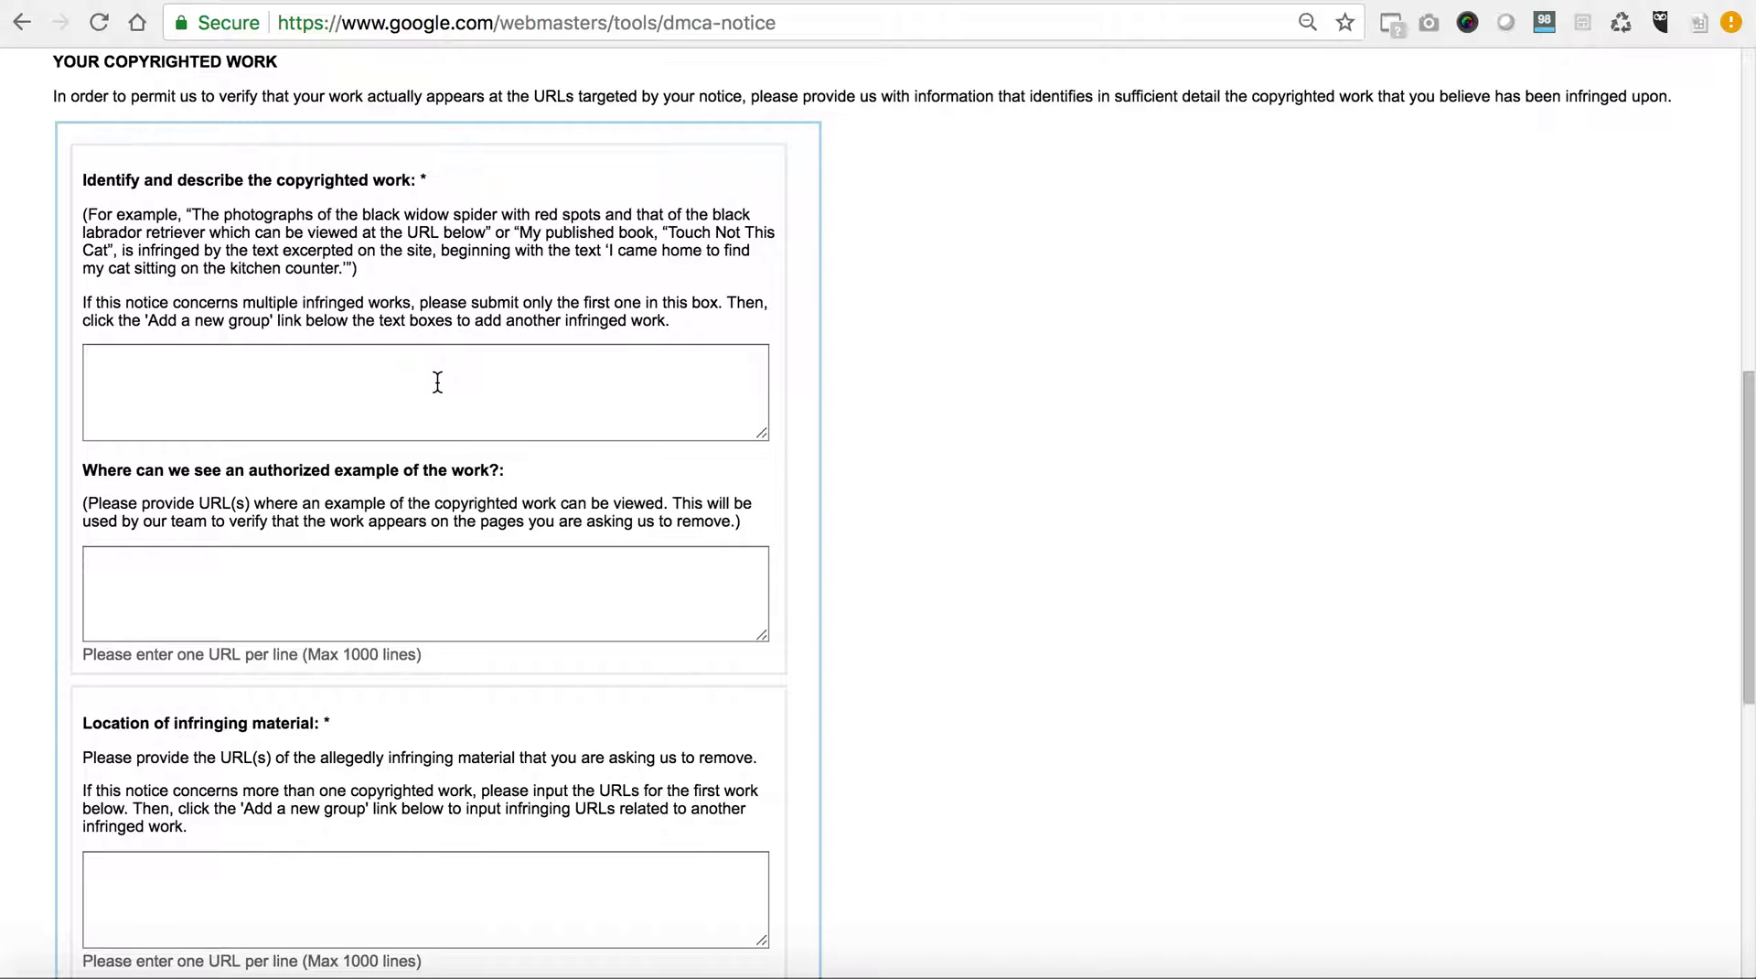
{"action": "left_click", "coordinate": [273, 368]}
{"action": "scroll", "coordinate": [251, 438], "scroll_direction": "down", "scroll_amount": 3}
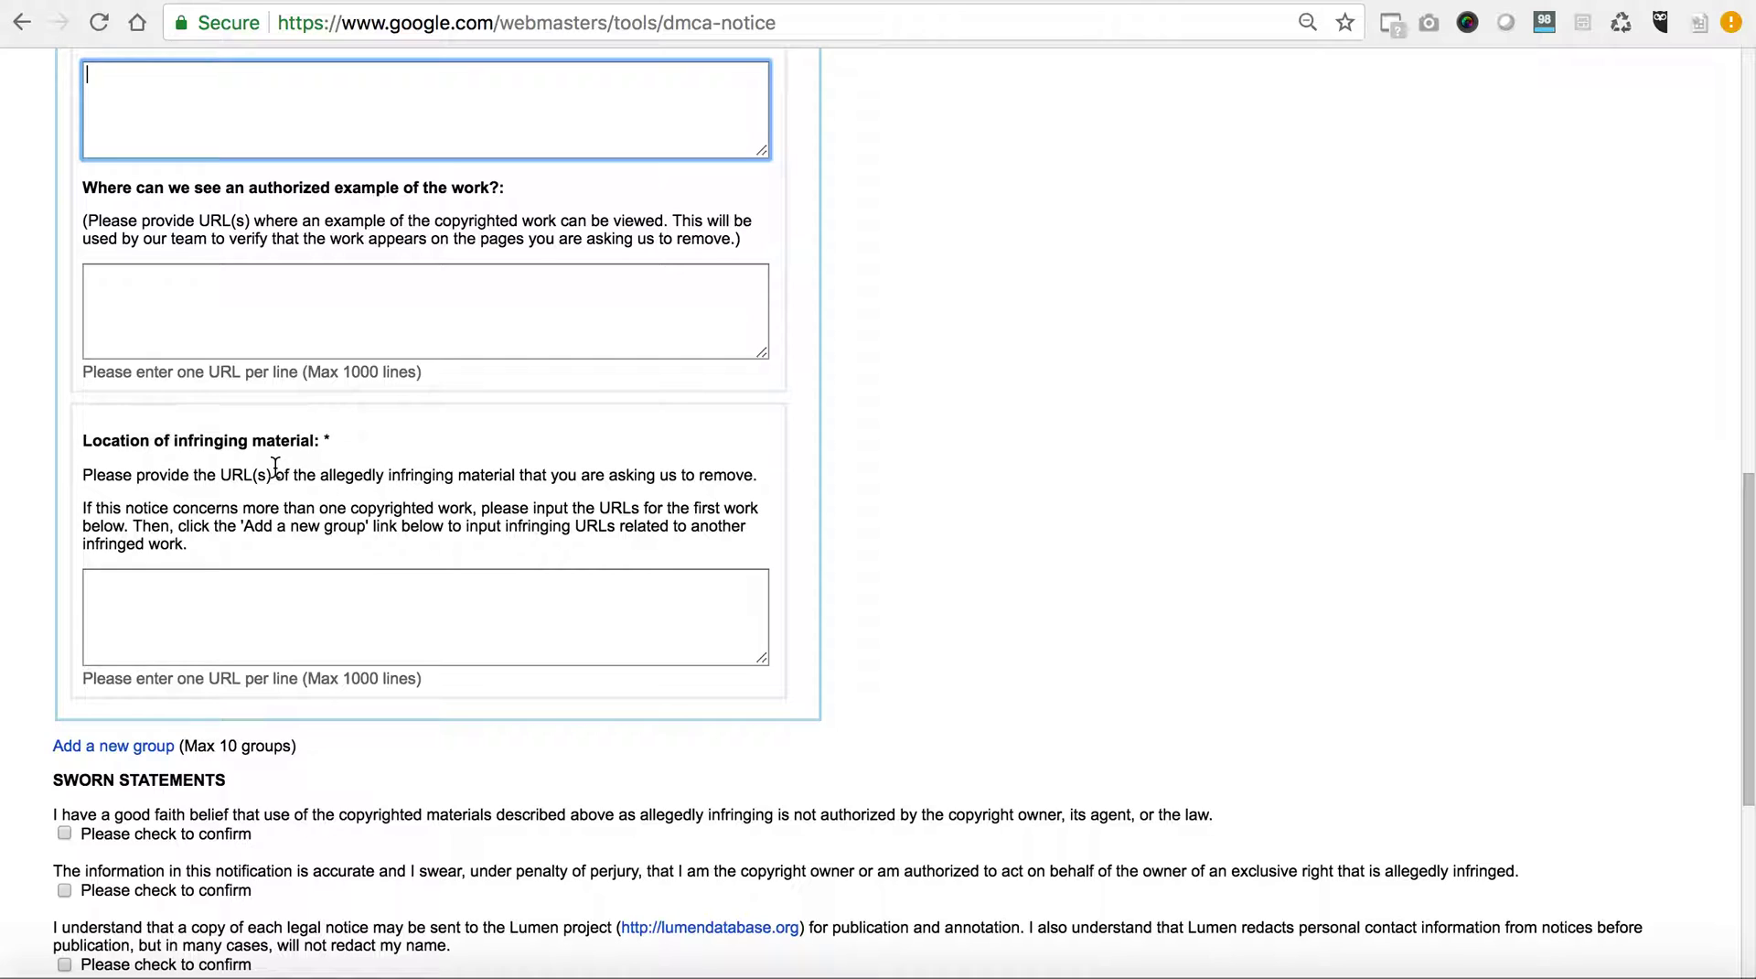
{"action": "left_click", "coordinate": [200, 586]}
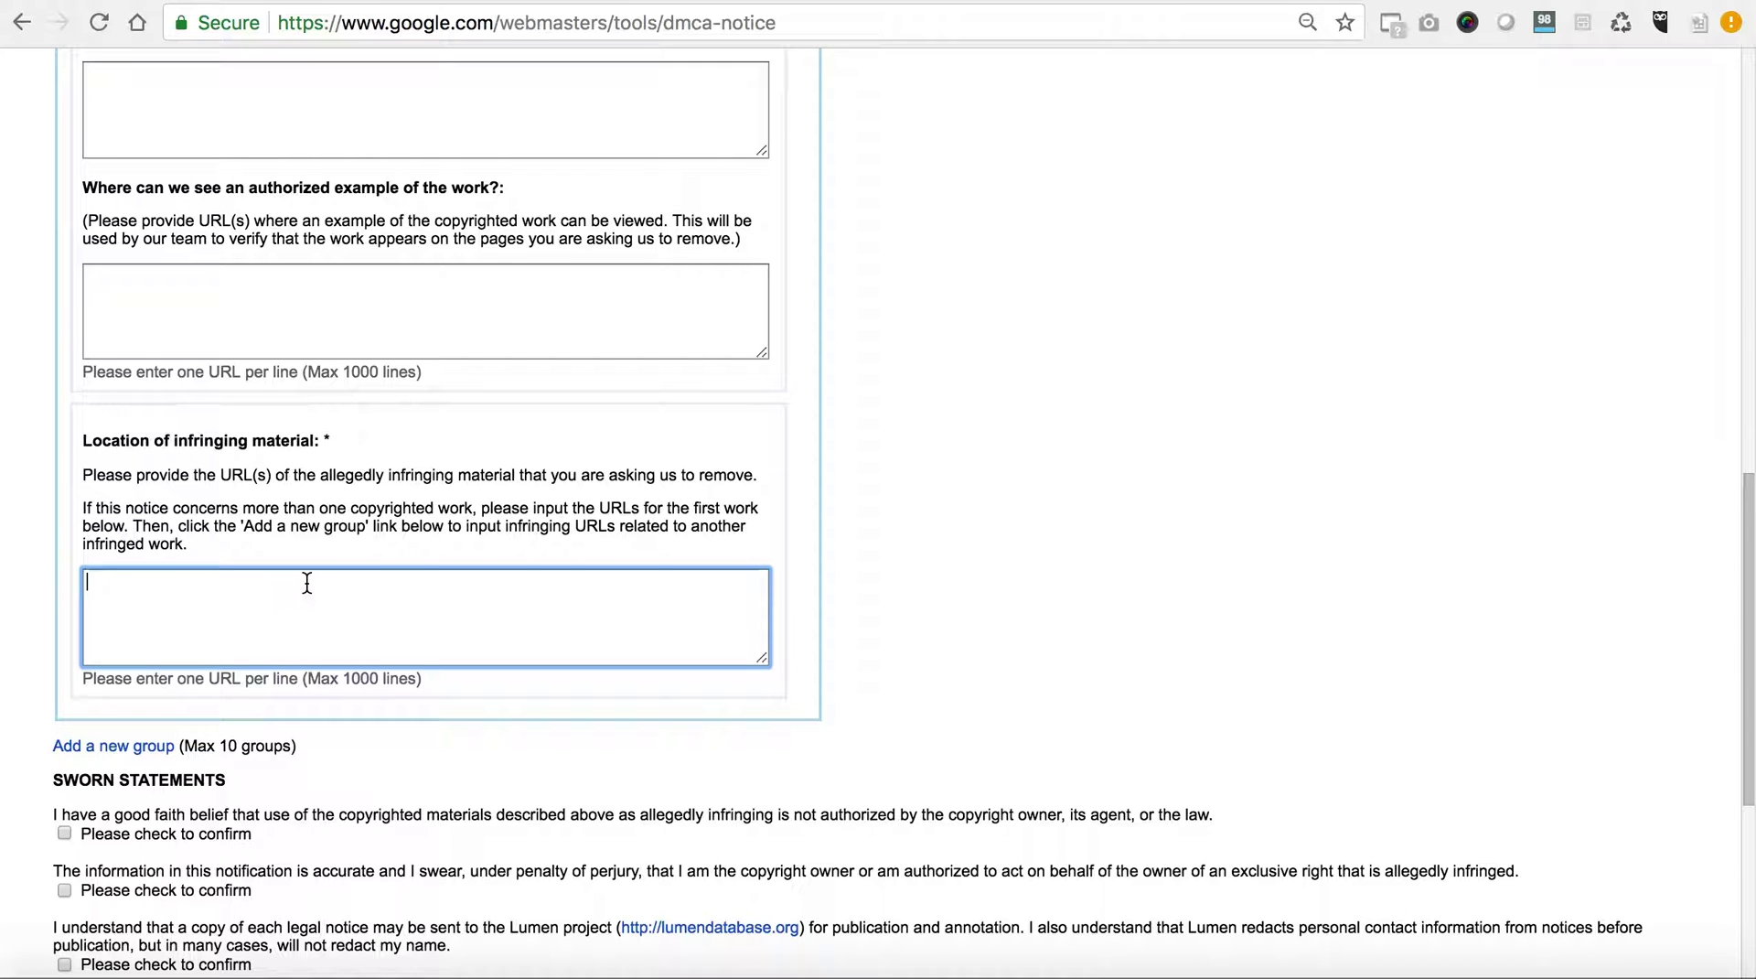
{"action": "scroll", "coordinate": [316, 549], "scroll_direction": "up", "scroll_amount": 2}
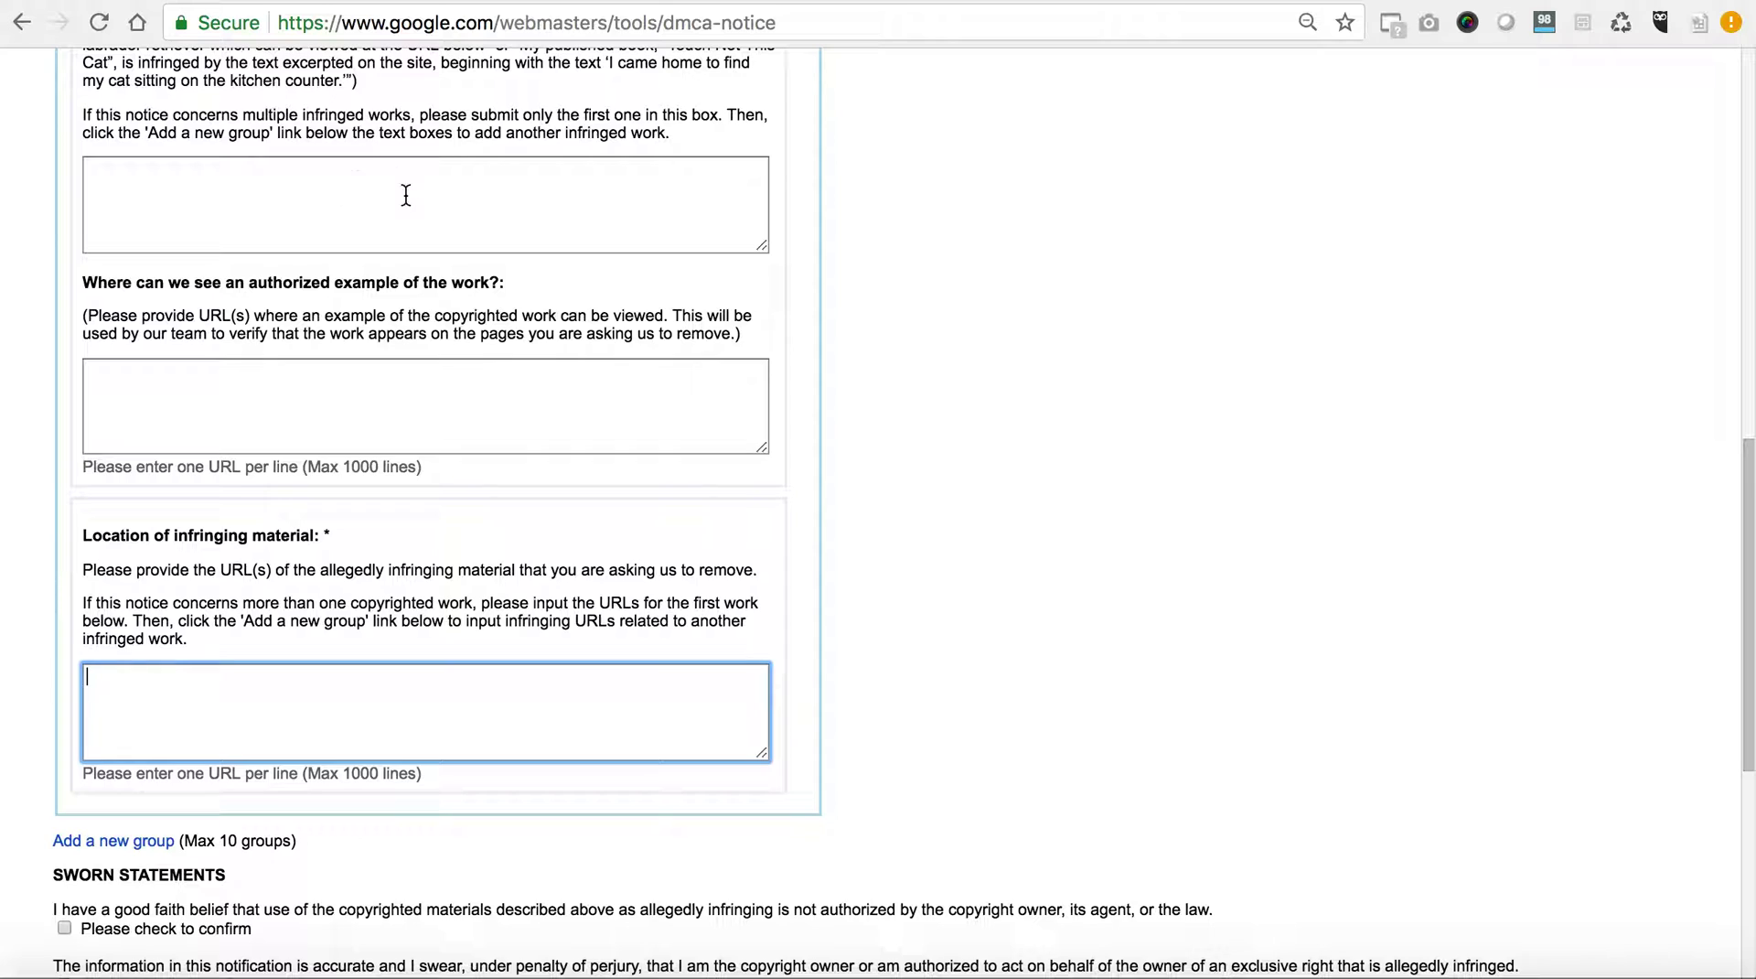
{"action": "left_click", "coordinate": [329, 382]}
{"action": "left_click", "coordinate": [231, 704]}
{"action": "scroll", "coordinate": [233, 699], "scroll_direction": "down", "scroll_amount": 4}
{"action": "scroll", "coordinate": [233, 695], "scroll_direction": "down", "scroll_amount": 1}
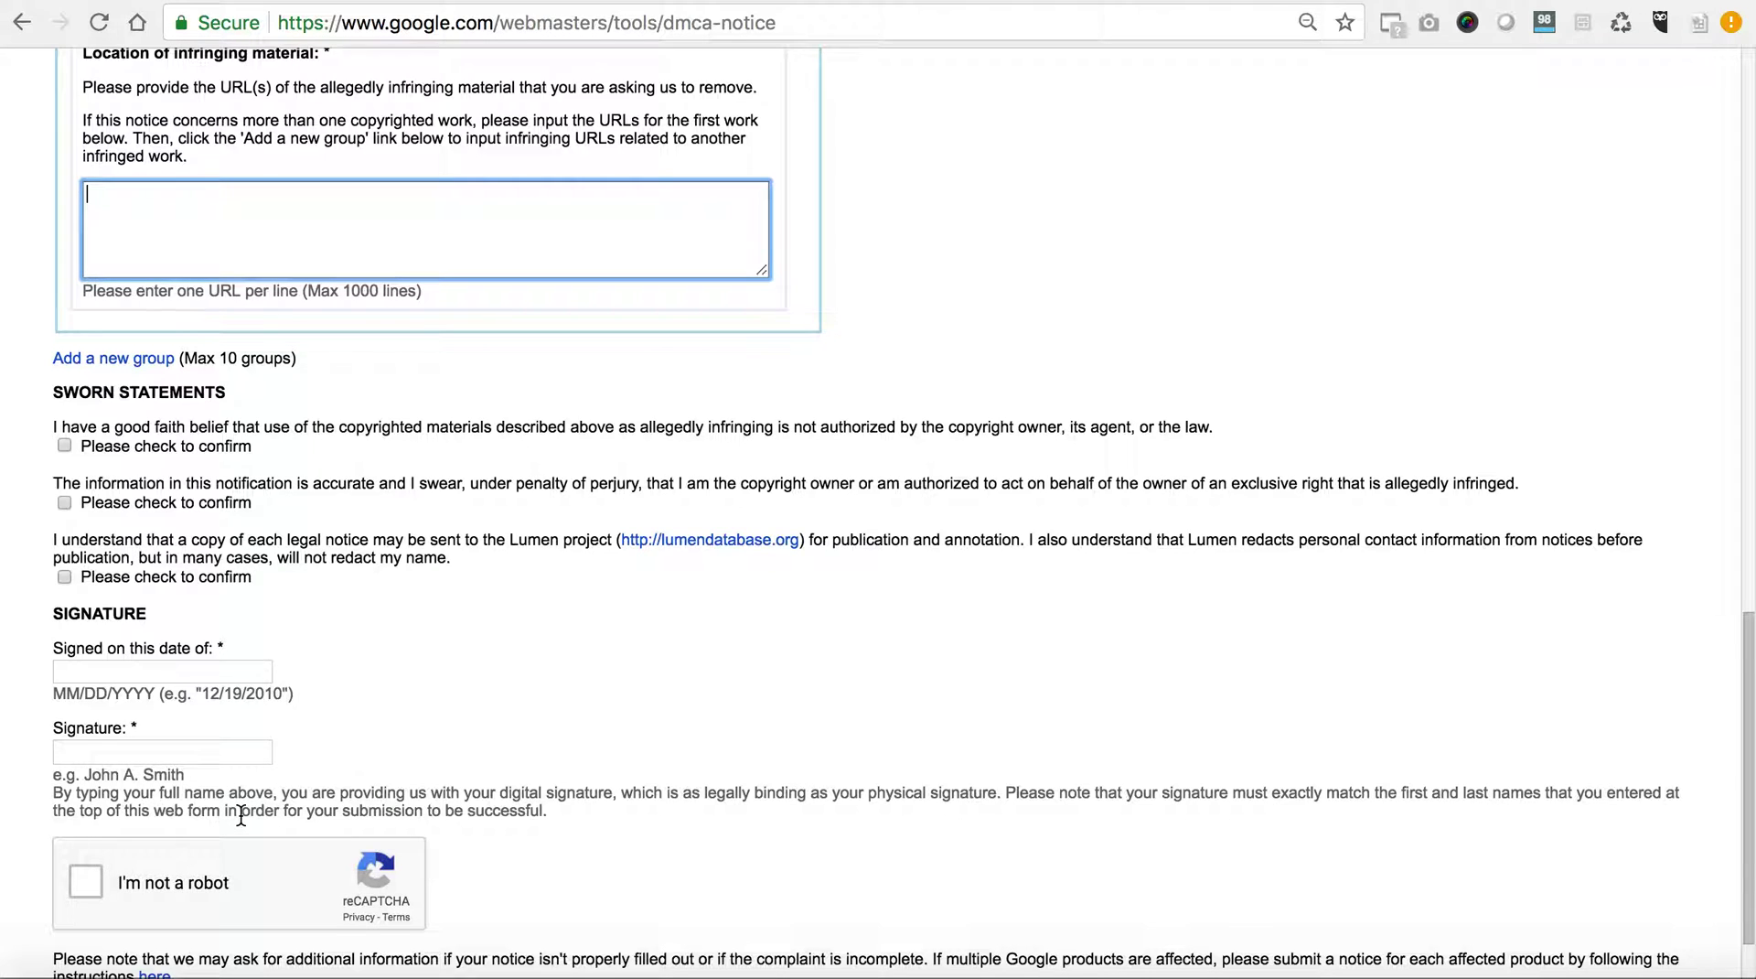
{"action": "scroll", "coordinate": [239, 812], "scroll_direction": "down", "scroll_amount": 1}
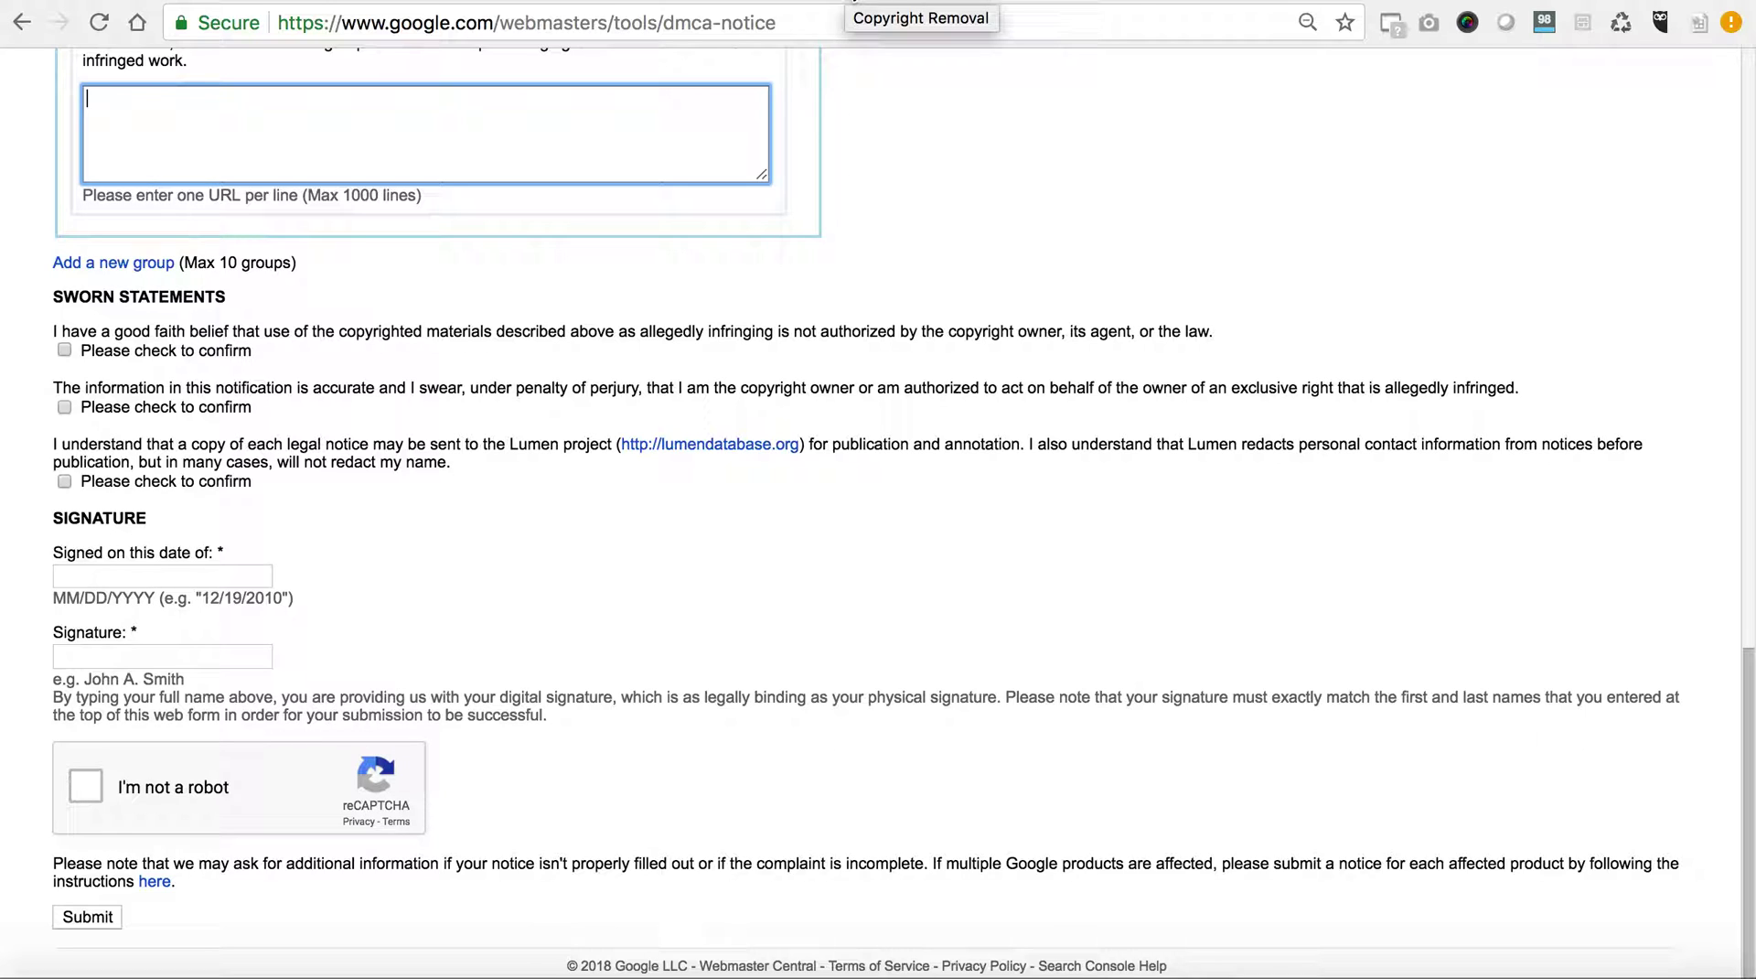
- Switch to the other Copyright Removal page, the dashboard listing one submission with 4 pending URLs
{"action": "left_click", "coordinate": [852, 1]}
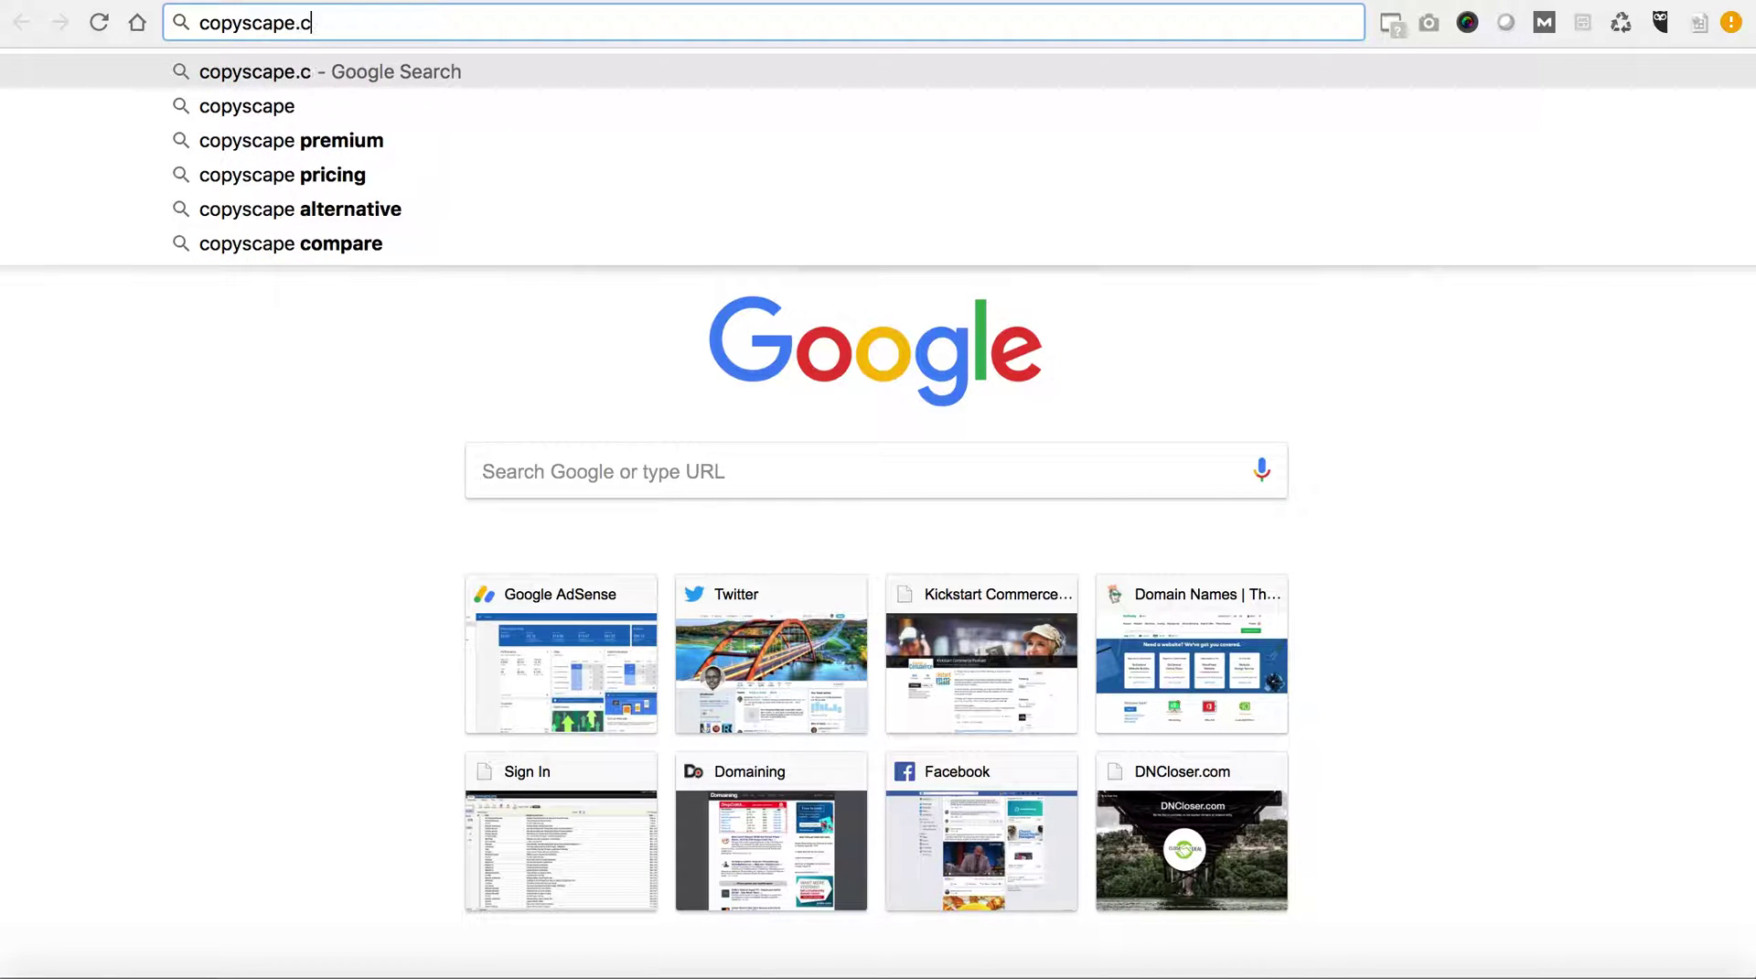
- Load copyscape.com and look over its Plagiarism and Products navigation menus
{"action": "key", "text": "Return"}
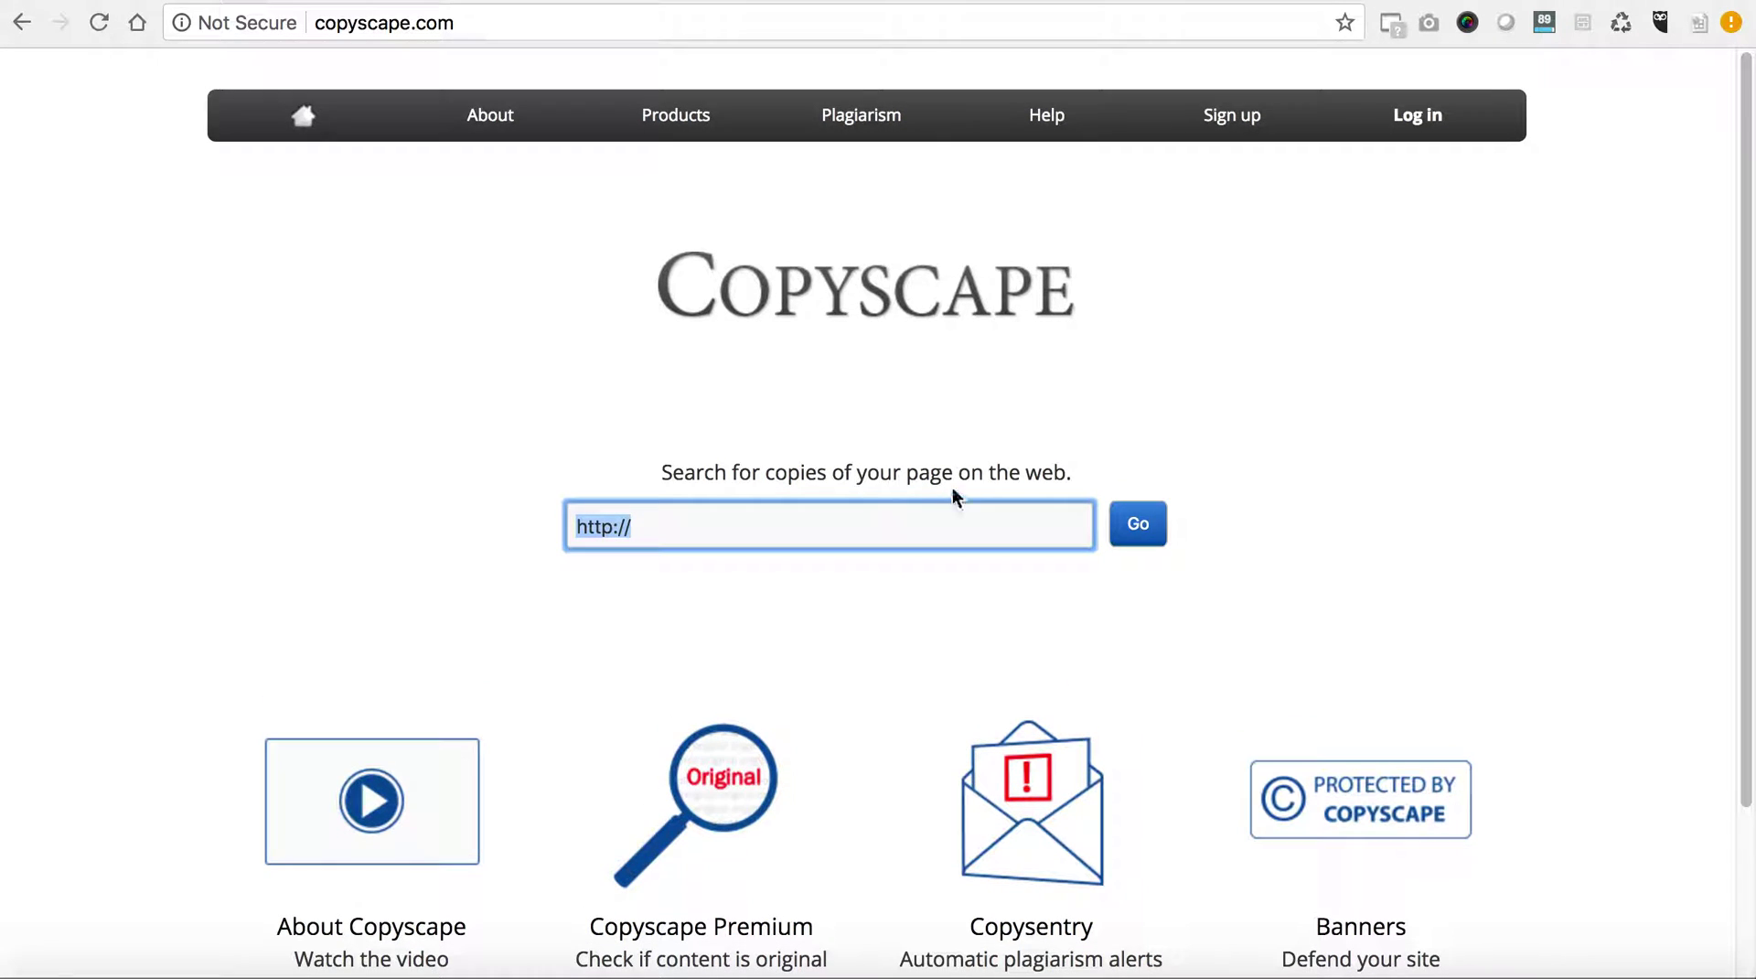
{"action": "mouse_move", "coordinate": [909, 126]}
{"action": "scroll", "coordinate": [687, 333], "scroll_direction": "down", "scroll_amount": 3}
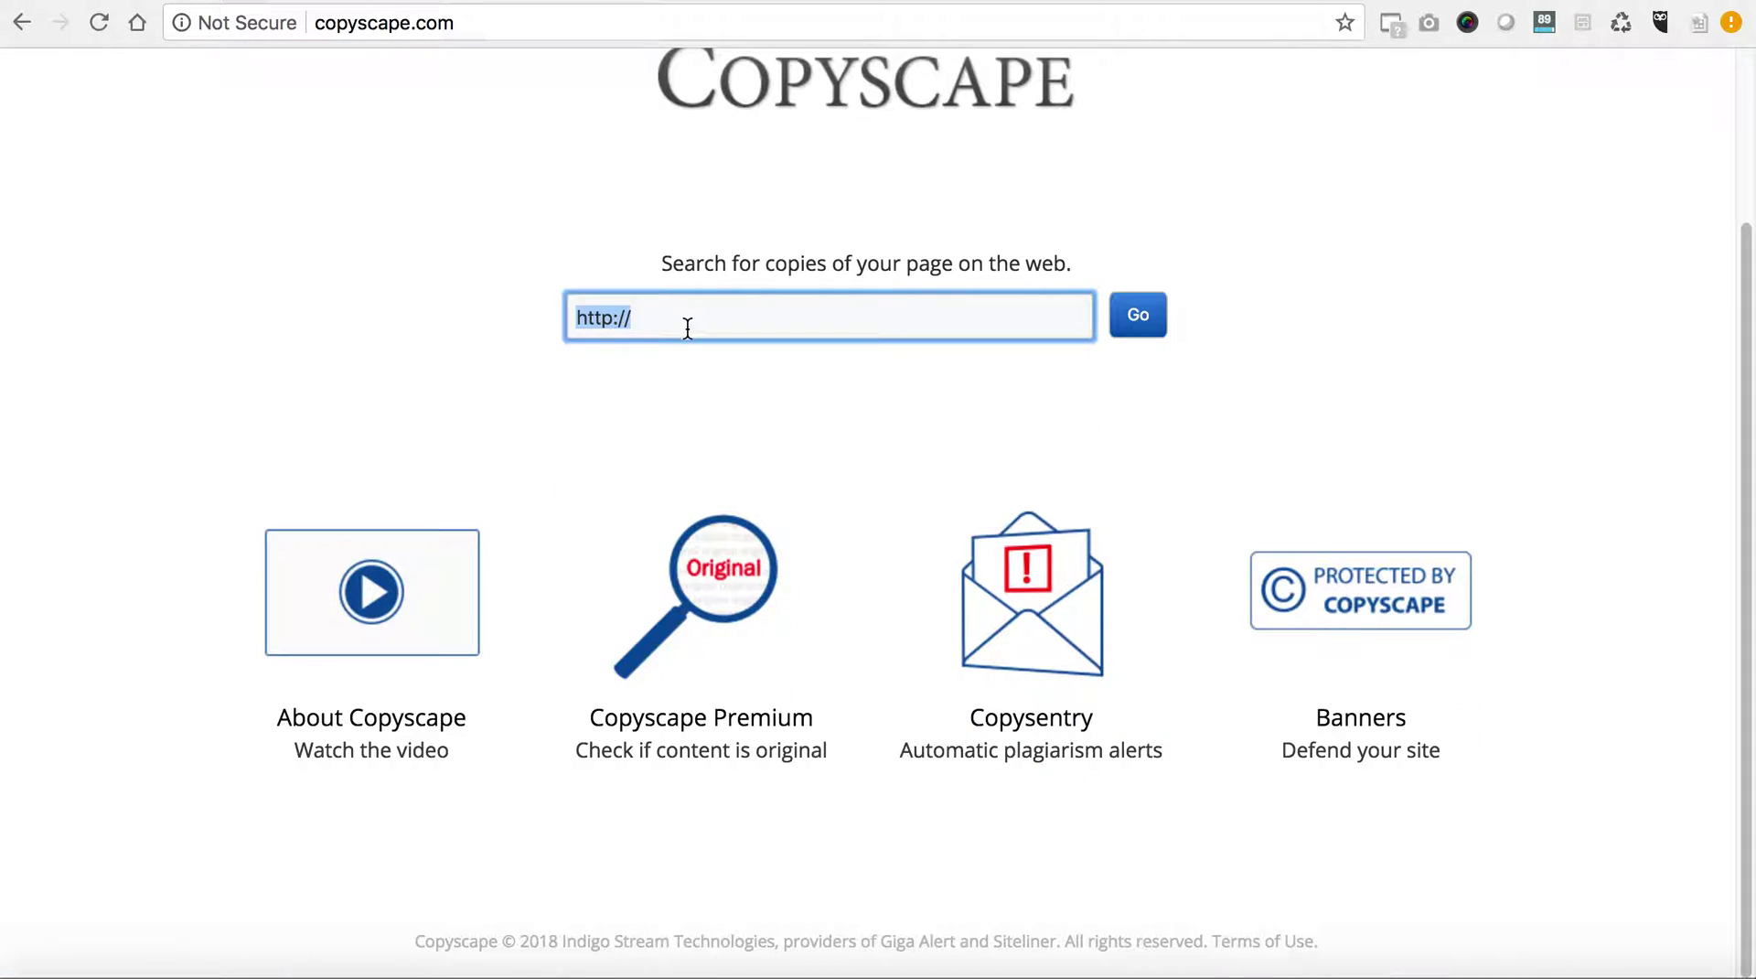
{"action": "scroll", "coordinate": [688, 333], "scroll_direction": "up", "scroll_amount": 3}
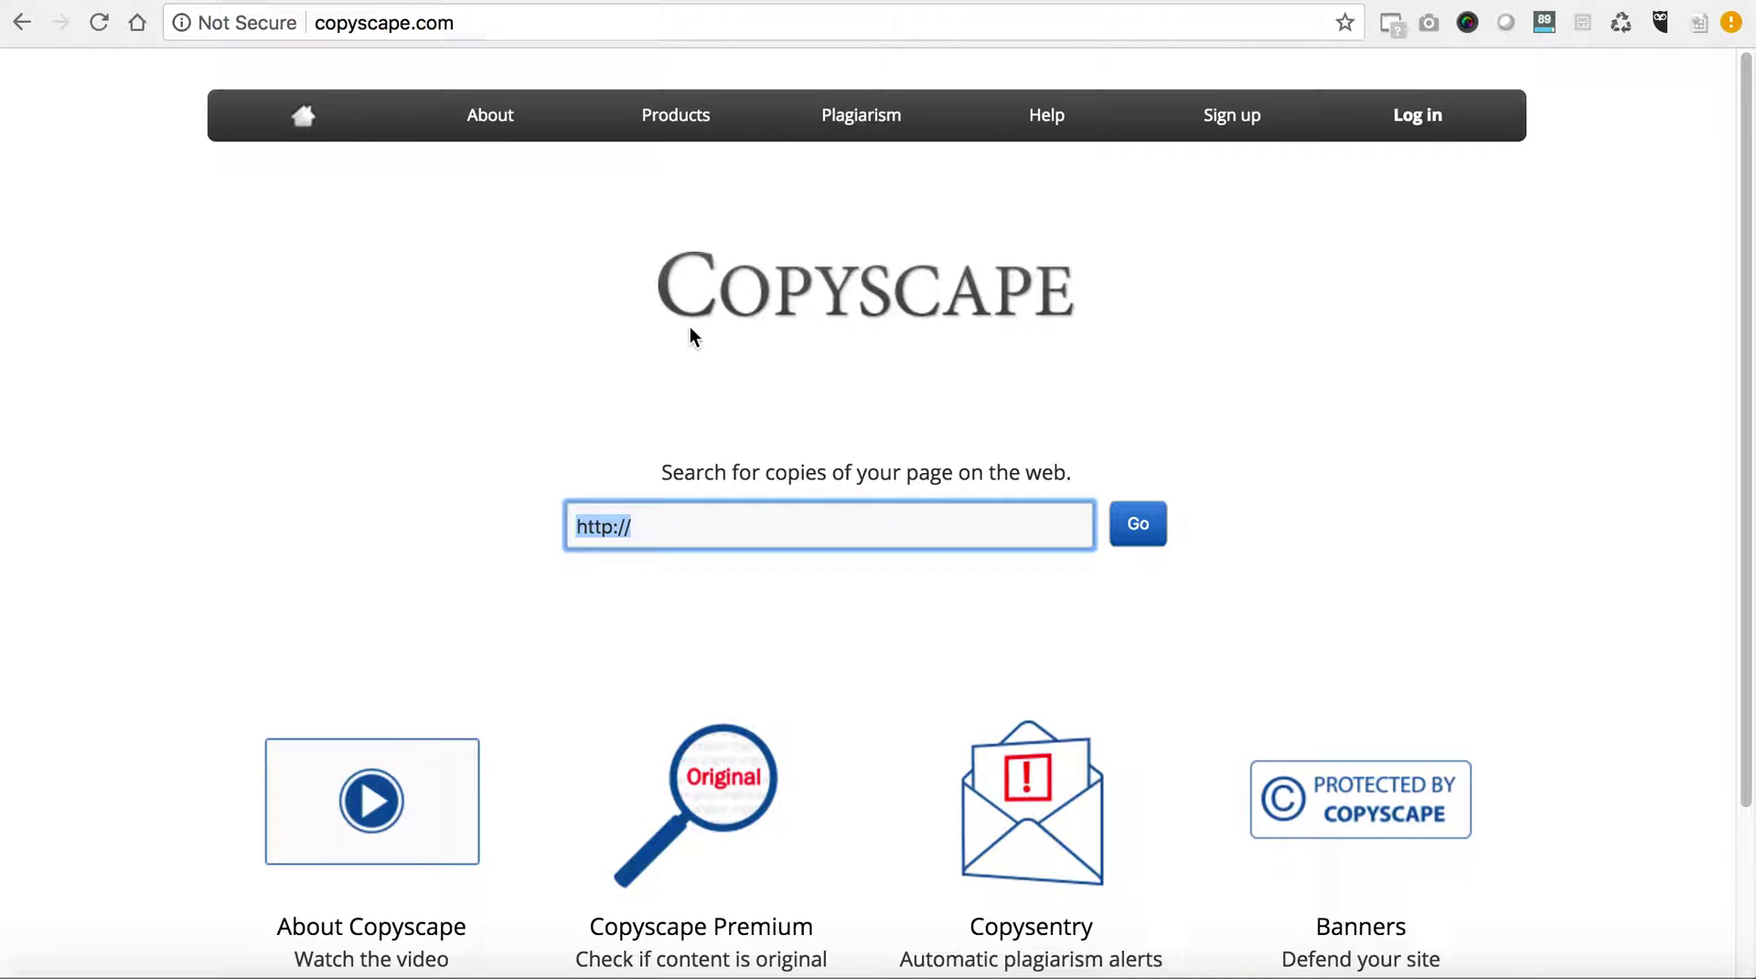
{"action": "mouse_move", "coordinate": [697, 122]}
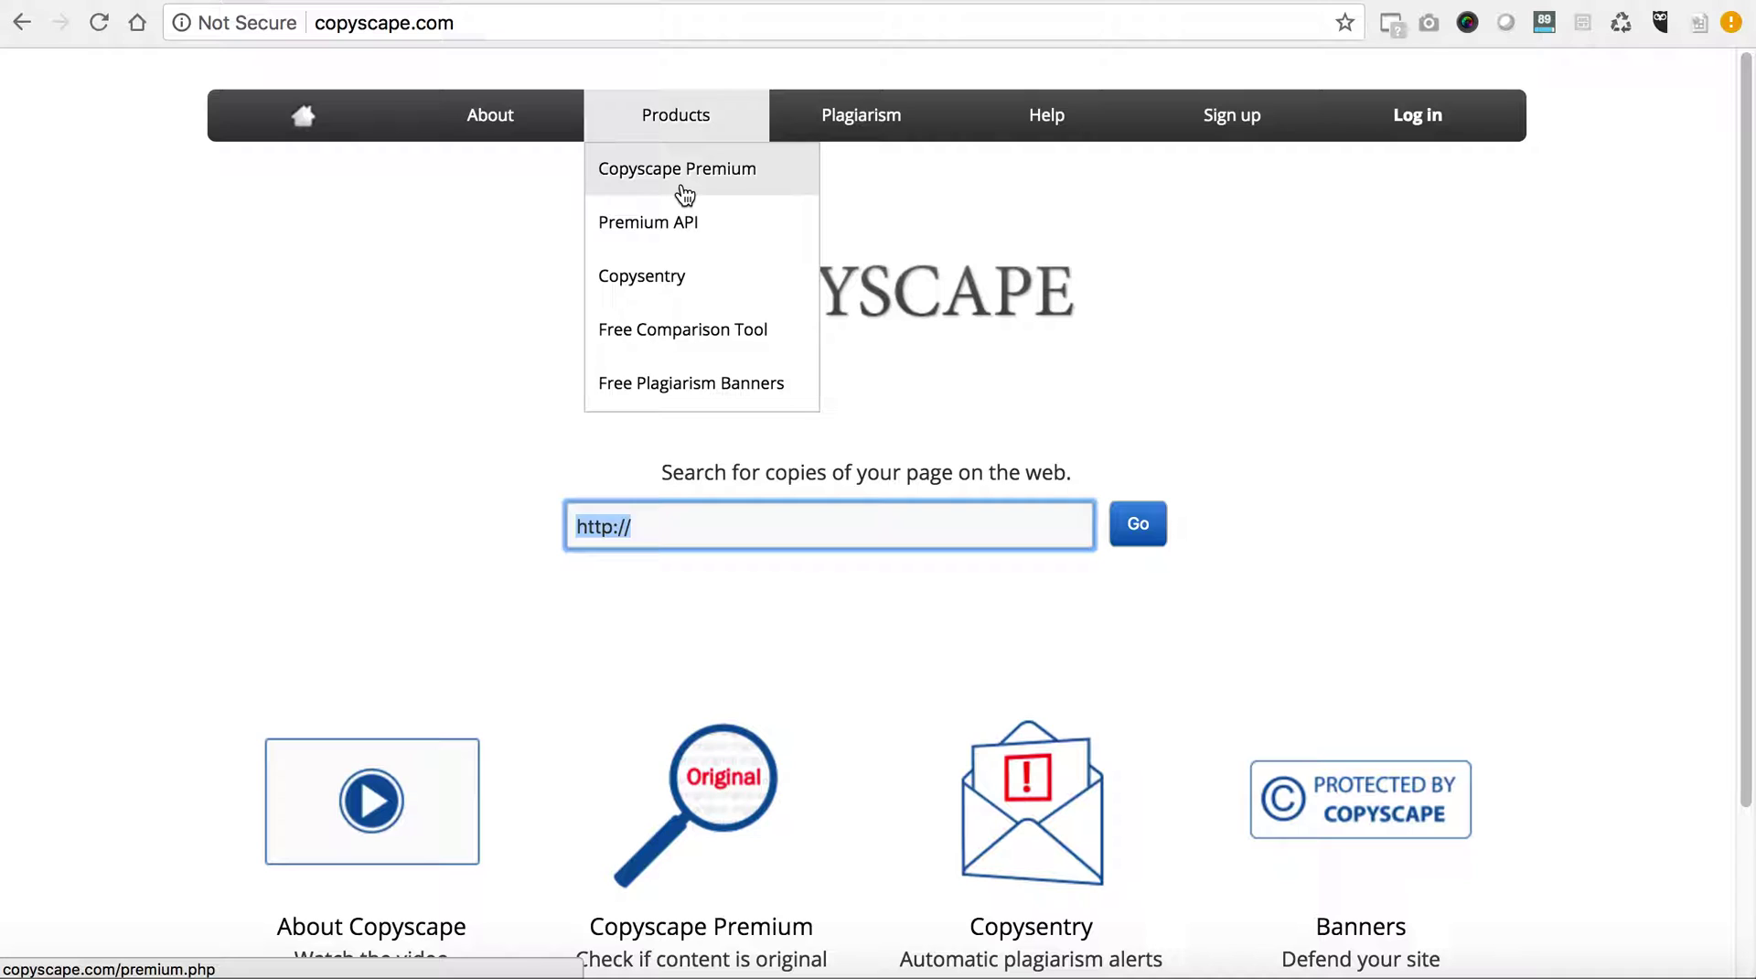
- Choose Free Comparison Tool from Copyscape's Products menu
{"action": "left_click", "coordinate": [700, 332]}
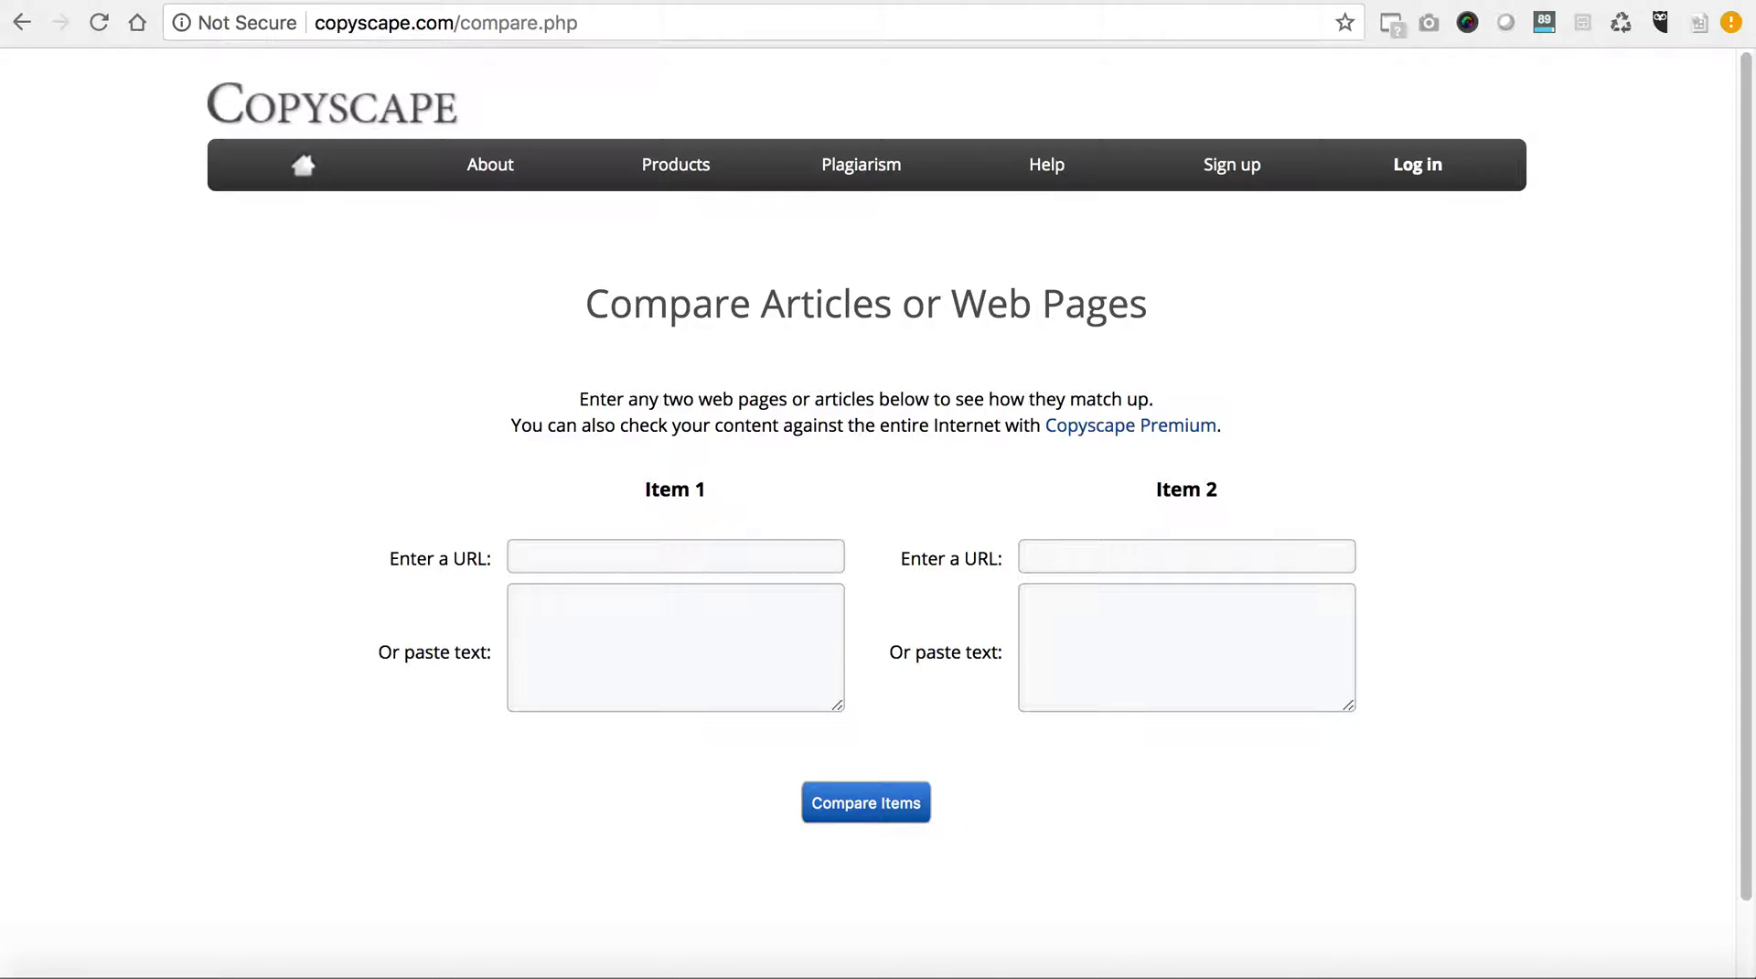
- Return to the Kickstart Commerce blog and scroll past the GoDaddy, domain-buying and WordPress logo posts
{"action": "key", "text": "ctrl+Tab"}
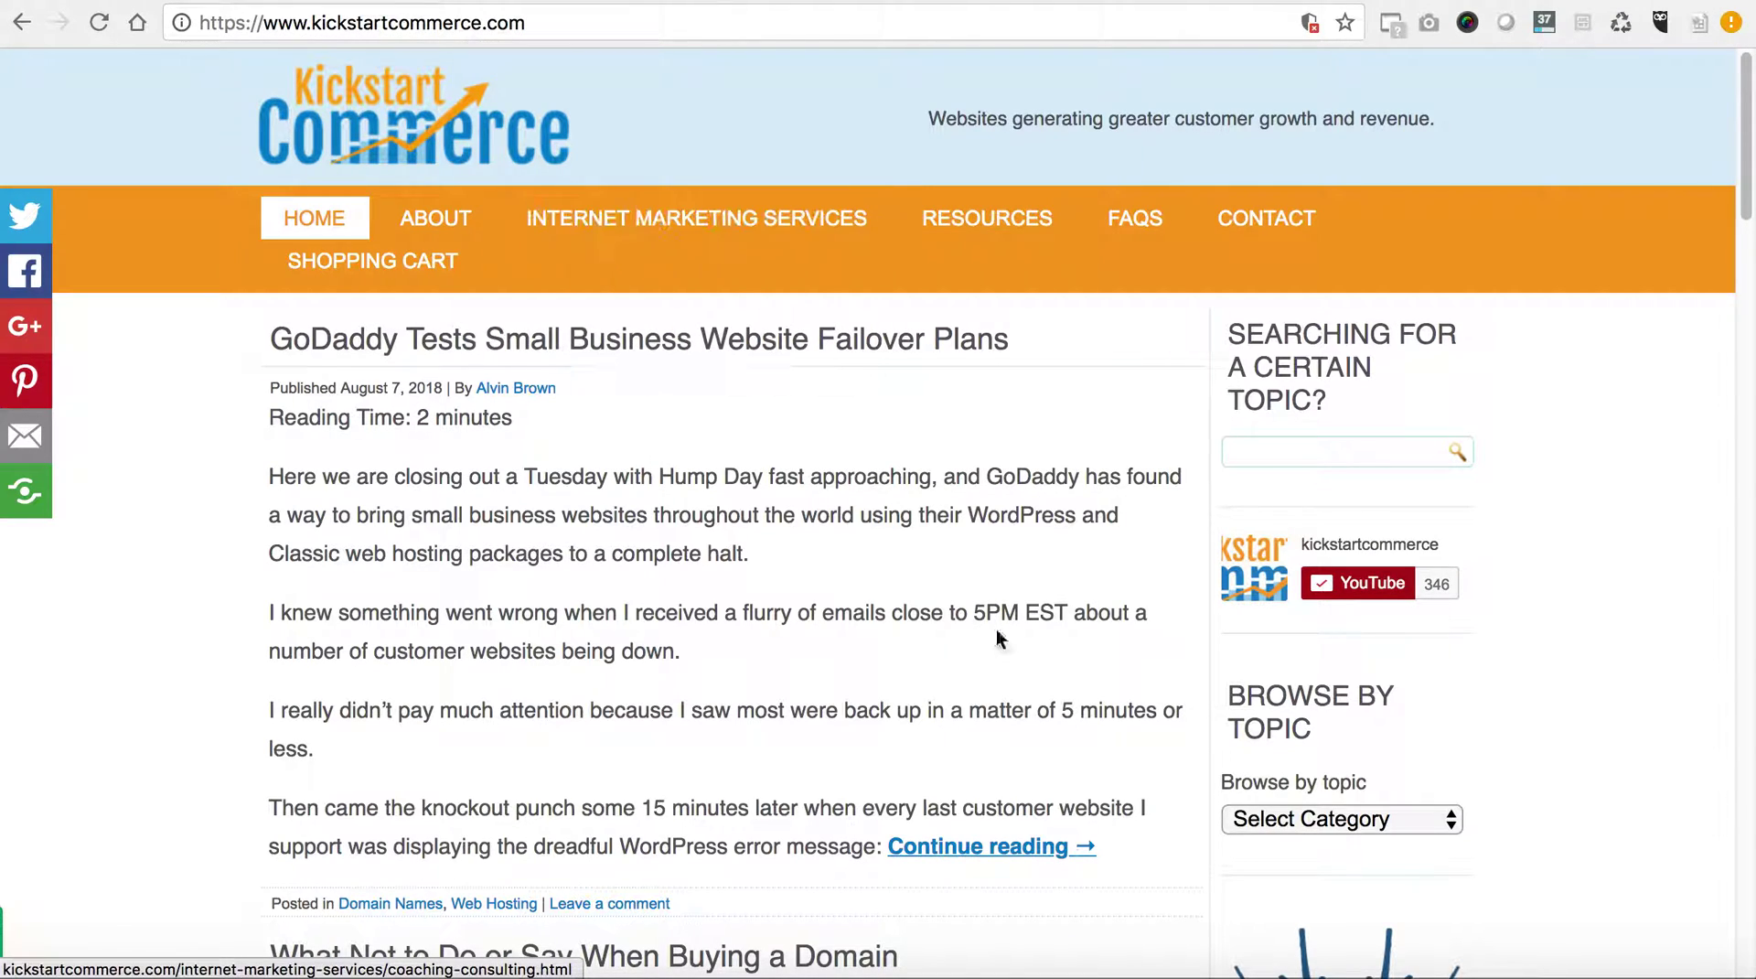
{"action": "scroll", "coordinate": [1017, 633], "scroll_direction": "down", "scroll_amount": 4}
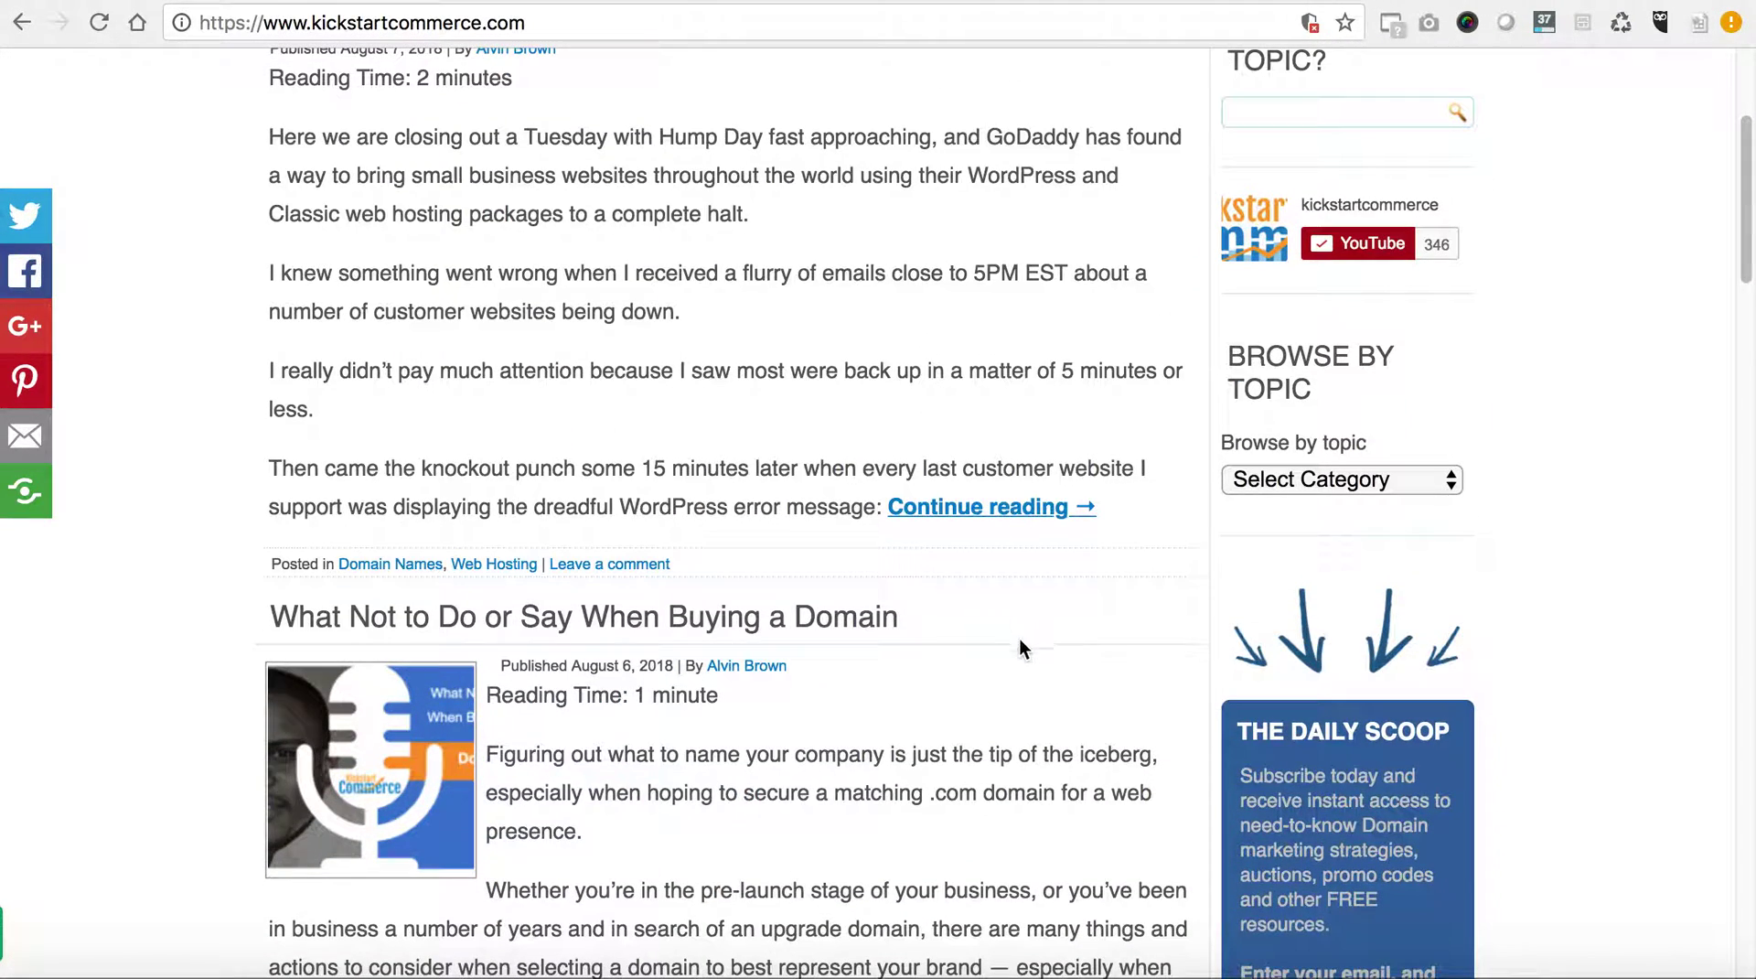
{"action": "scroll", "coordinate": [1337, 781], "scroll_direction": "down", "scroll_amount": 5}
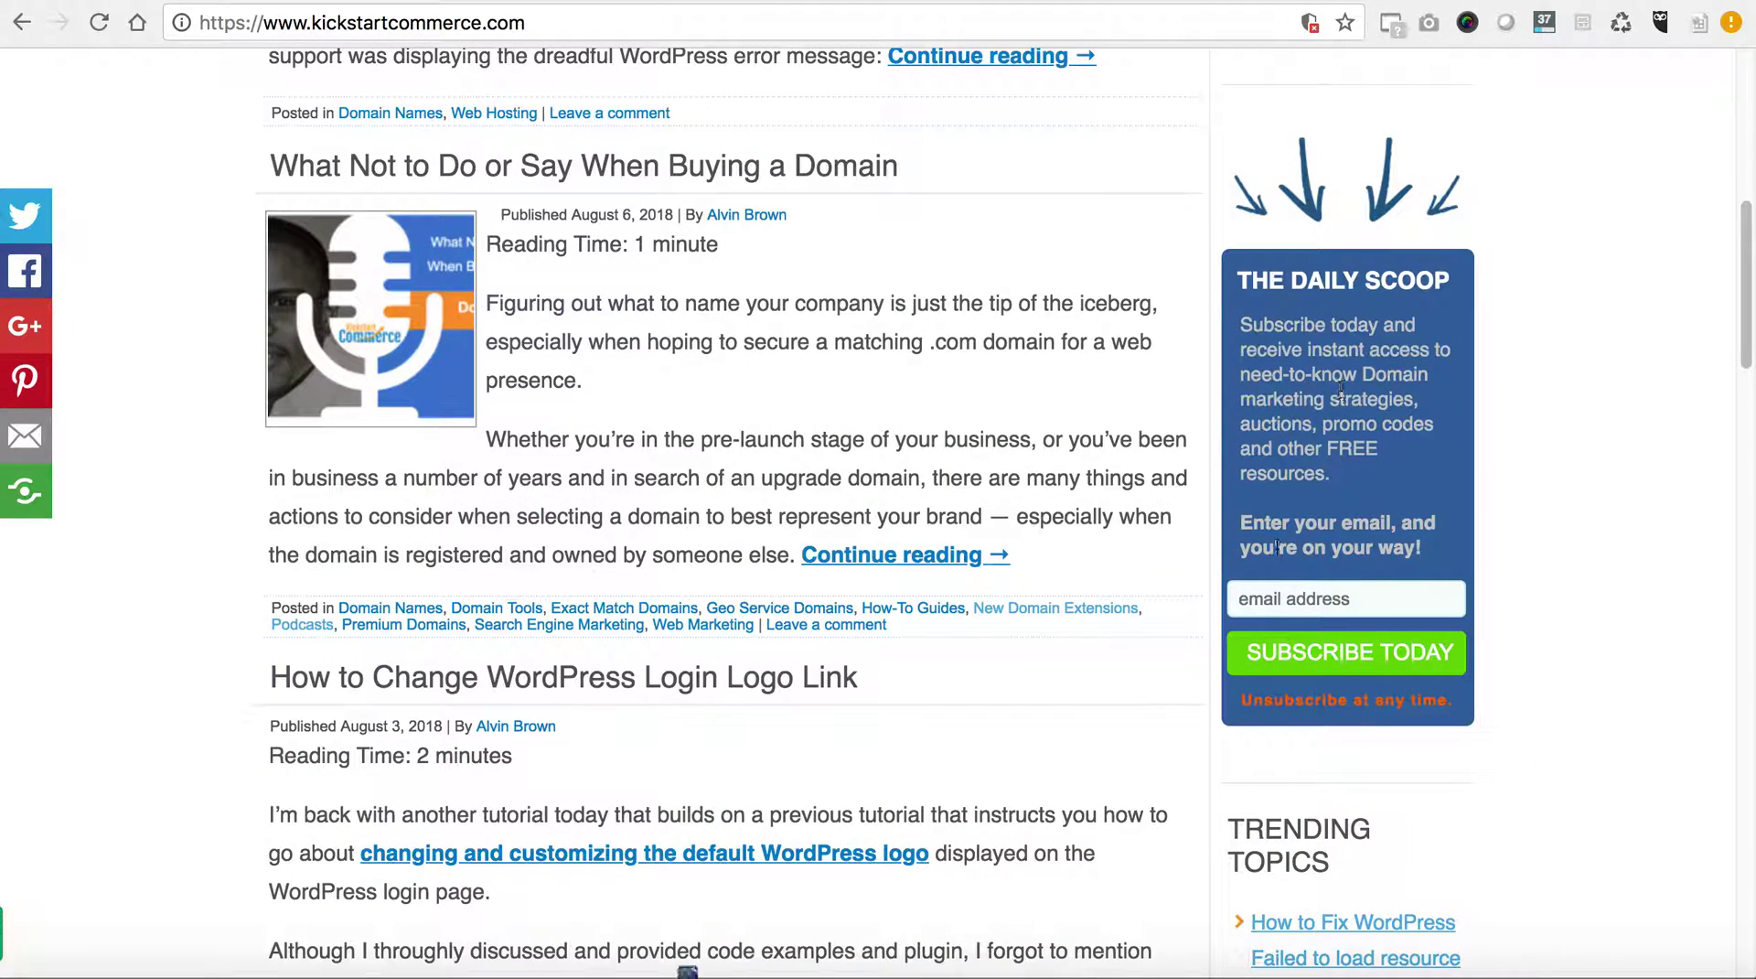